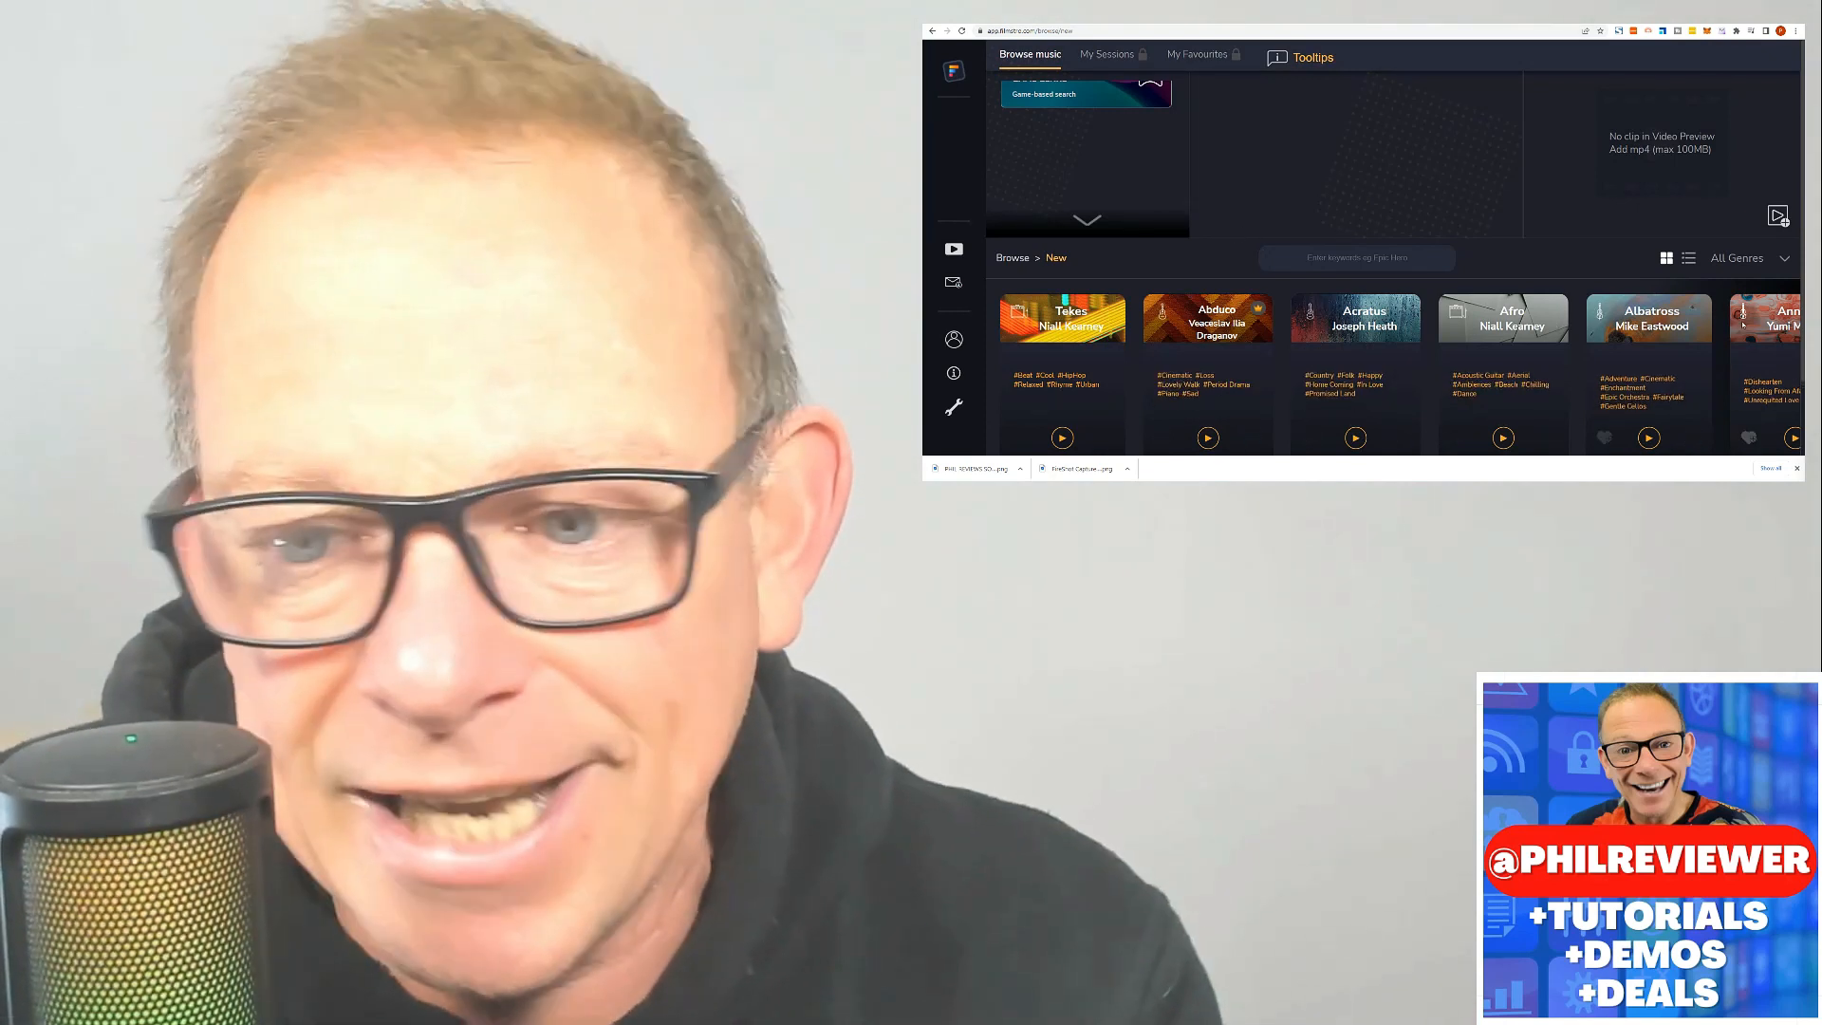
Step: Filter the new music tracks to the Electronic genre
mouse_move(1604, 332)
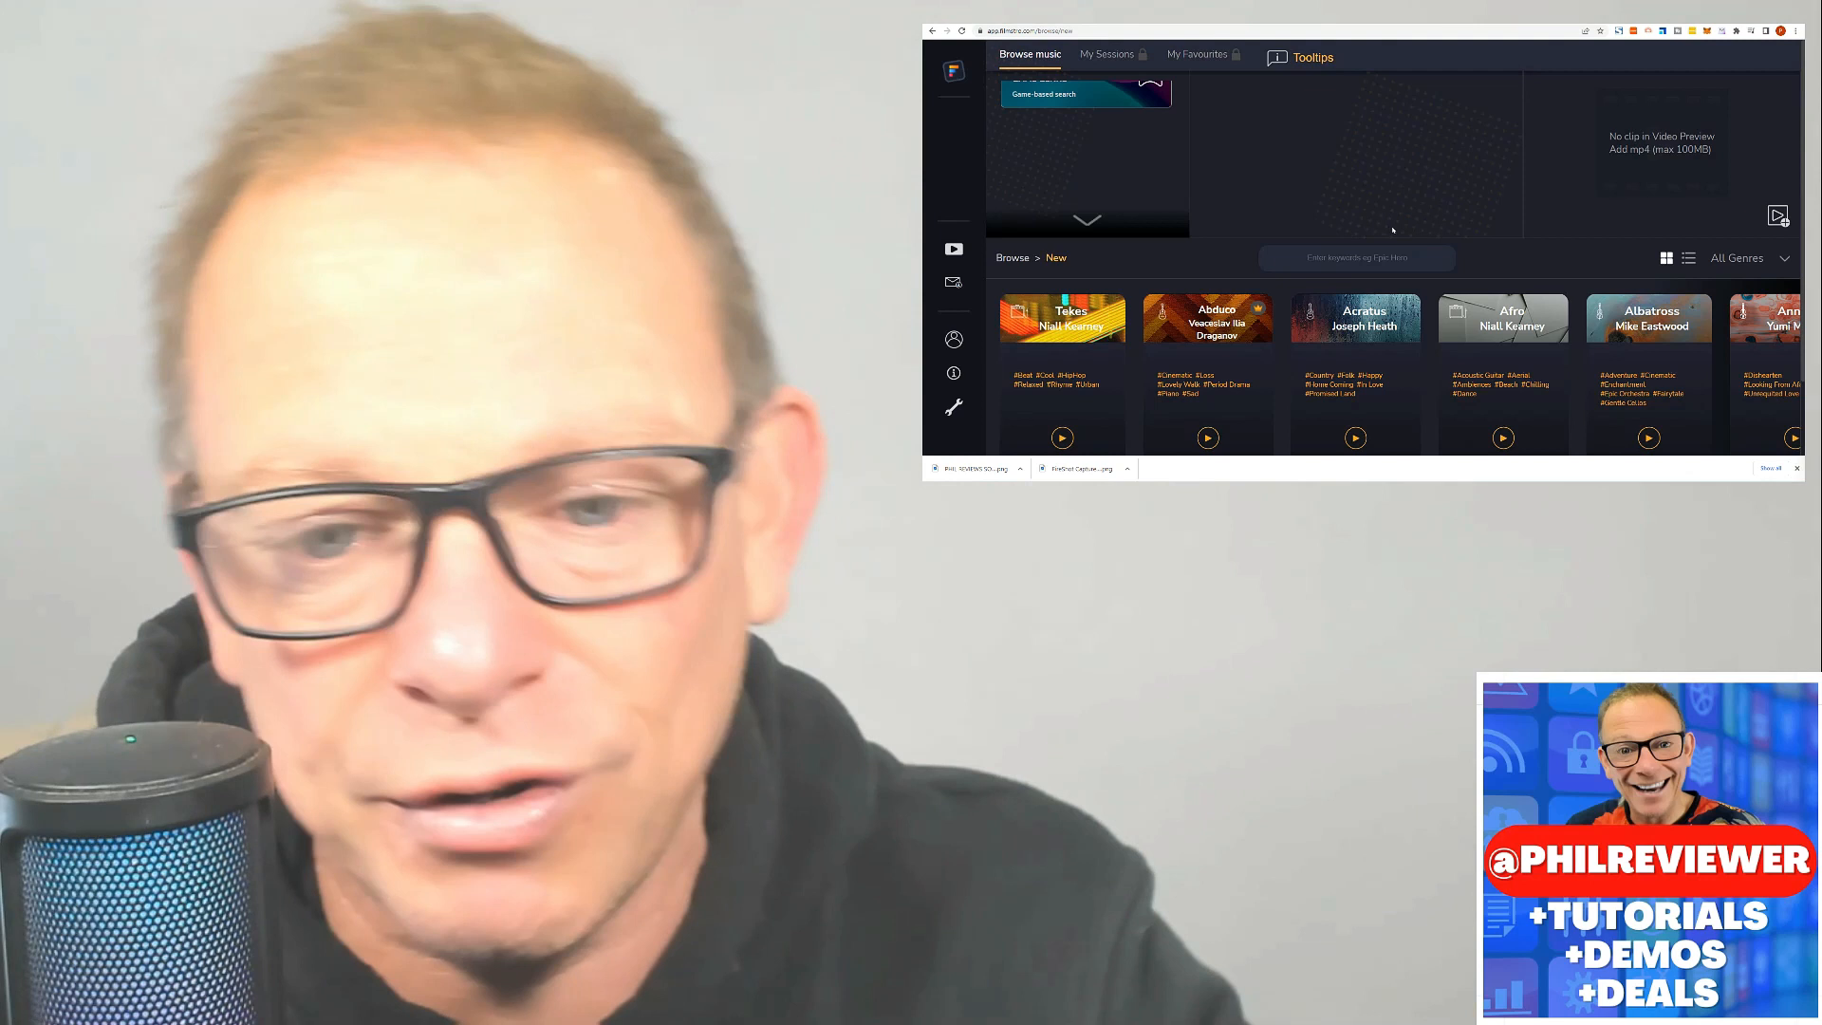
mouse_move(1440, 309)
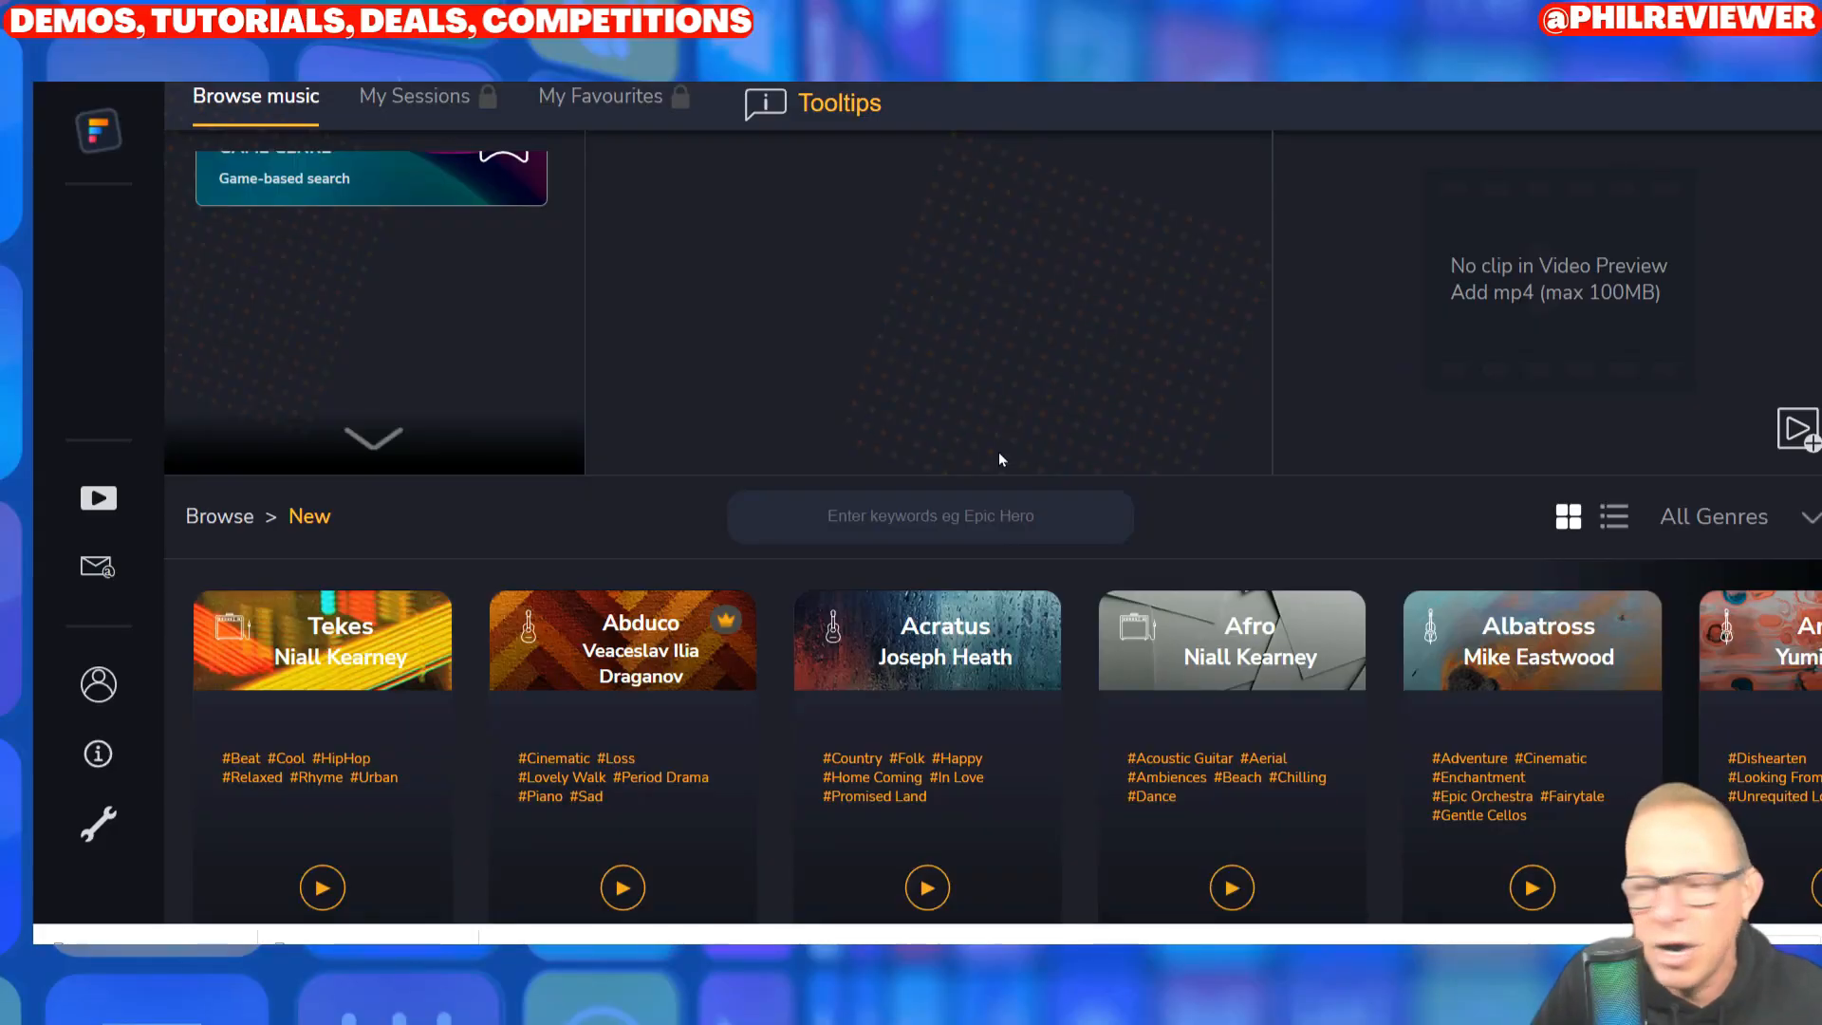
scroll(881, 446, "down", 2)
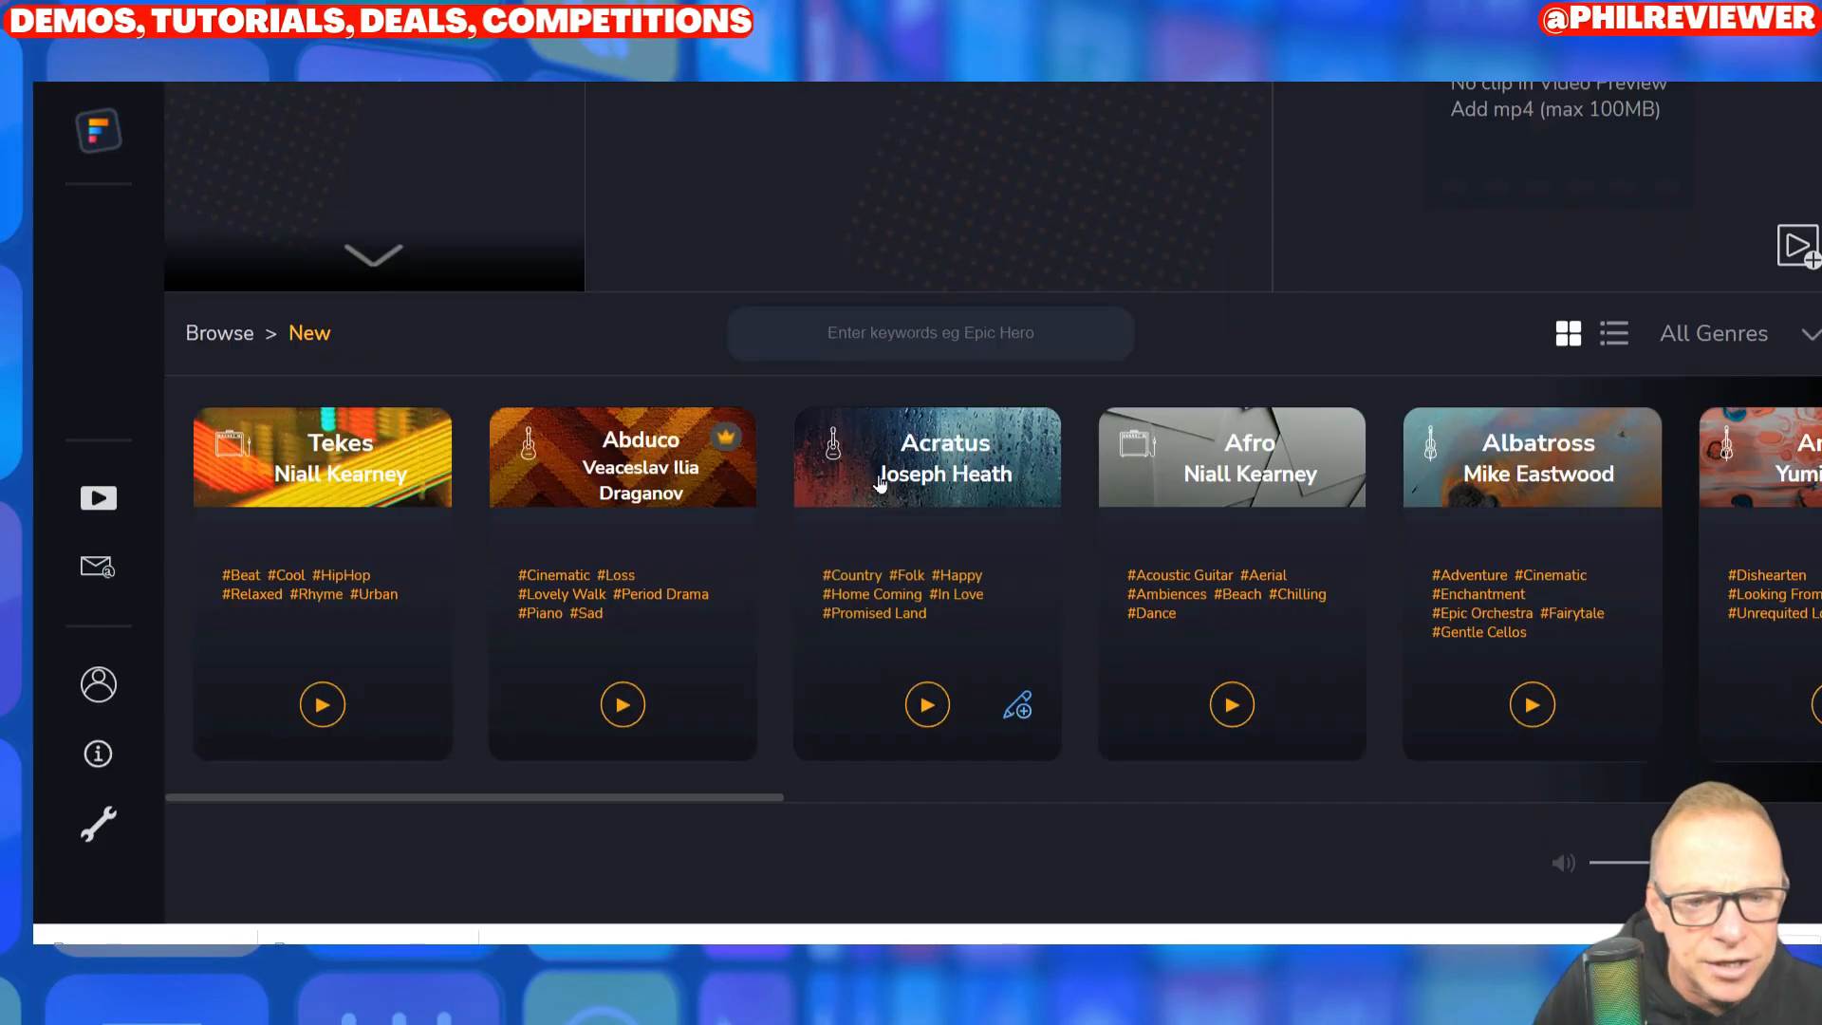
scroll(887, 509, "up", 2)
scroll(886, 509, "down", 2)
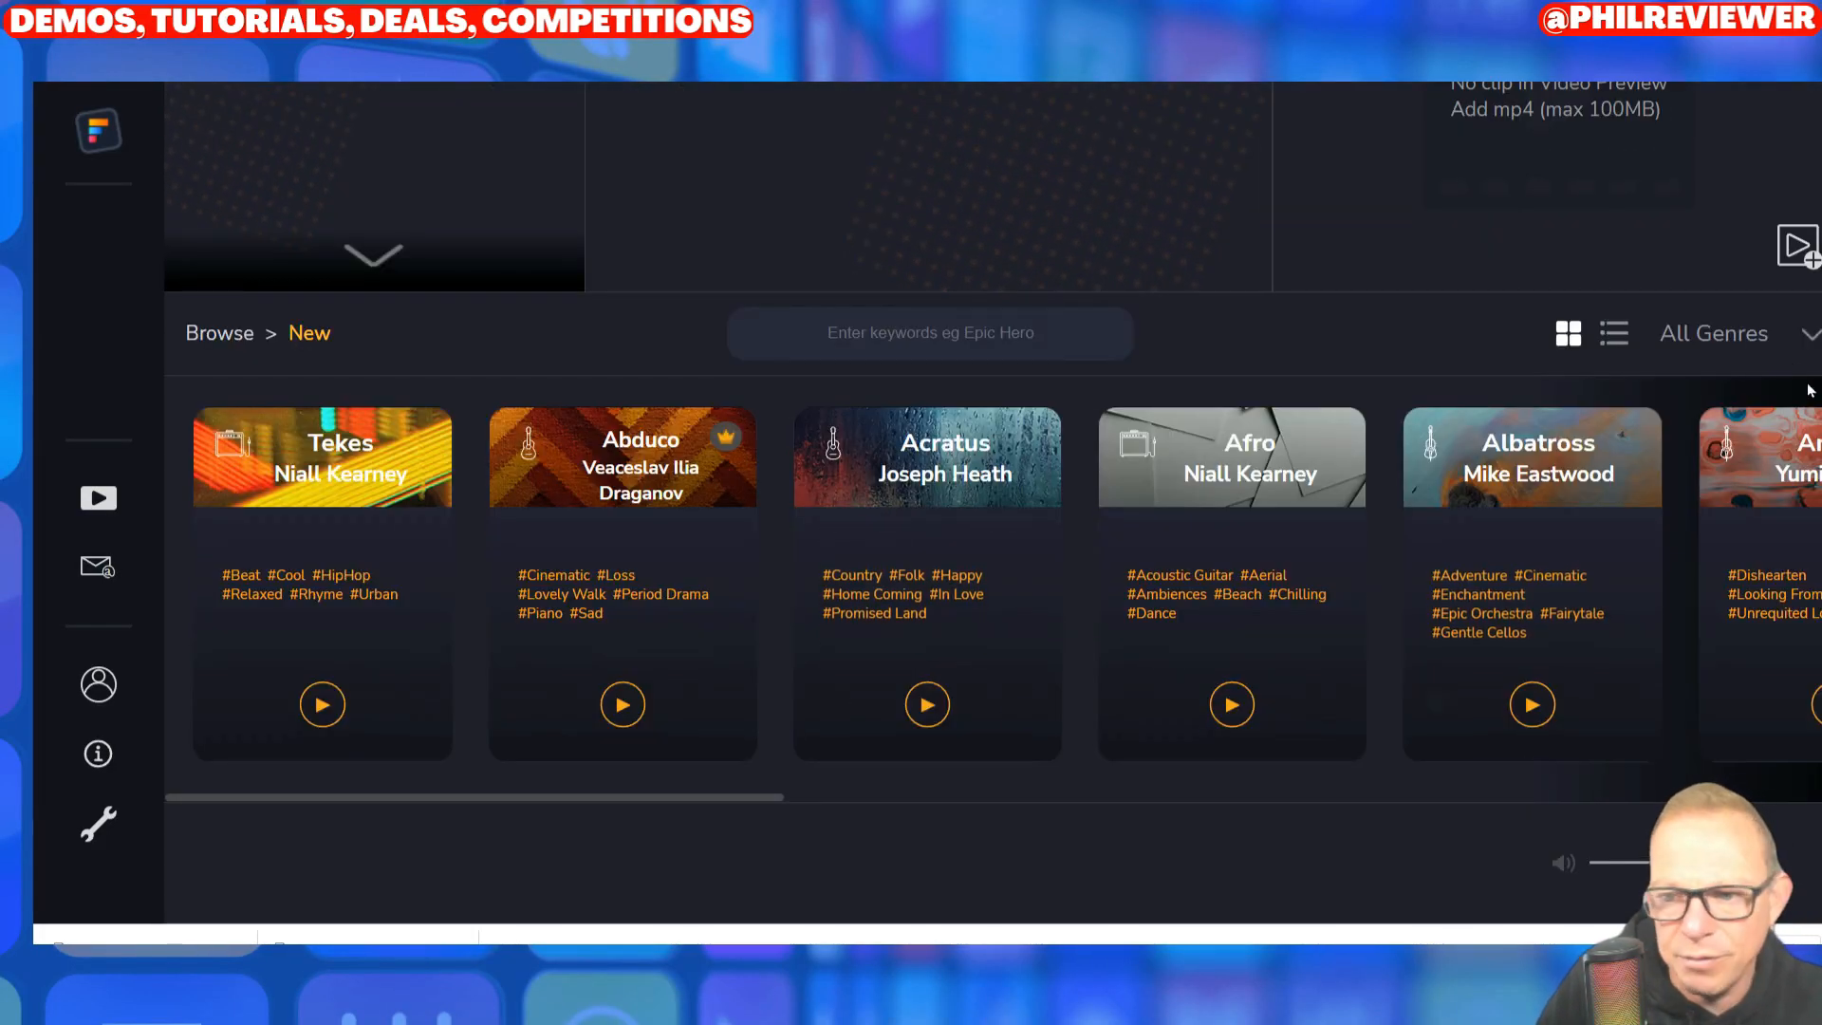
left_click(1718, 334)
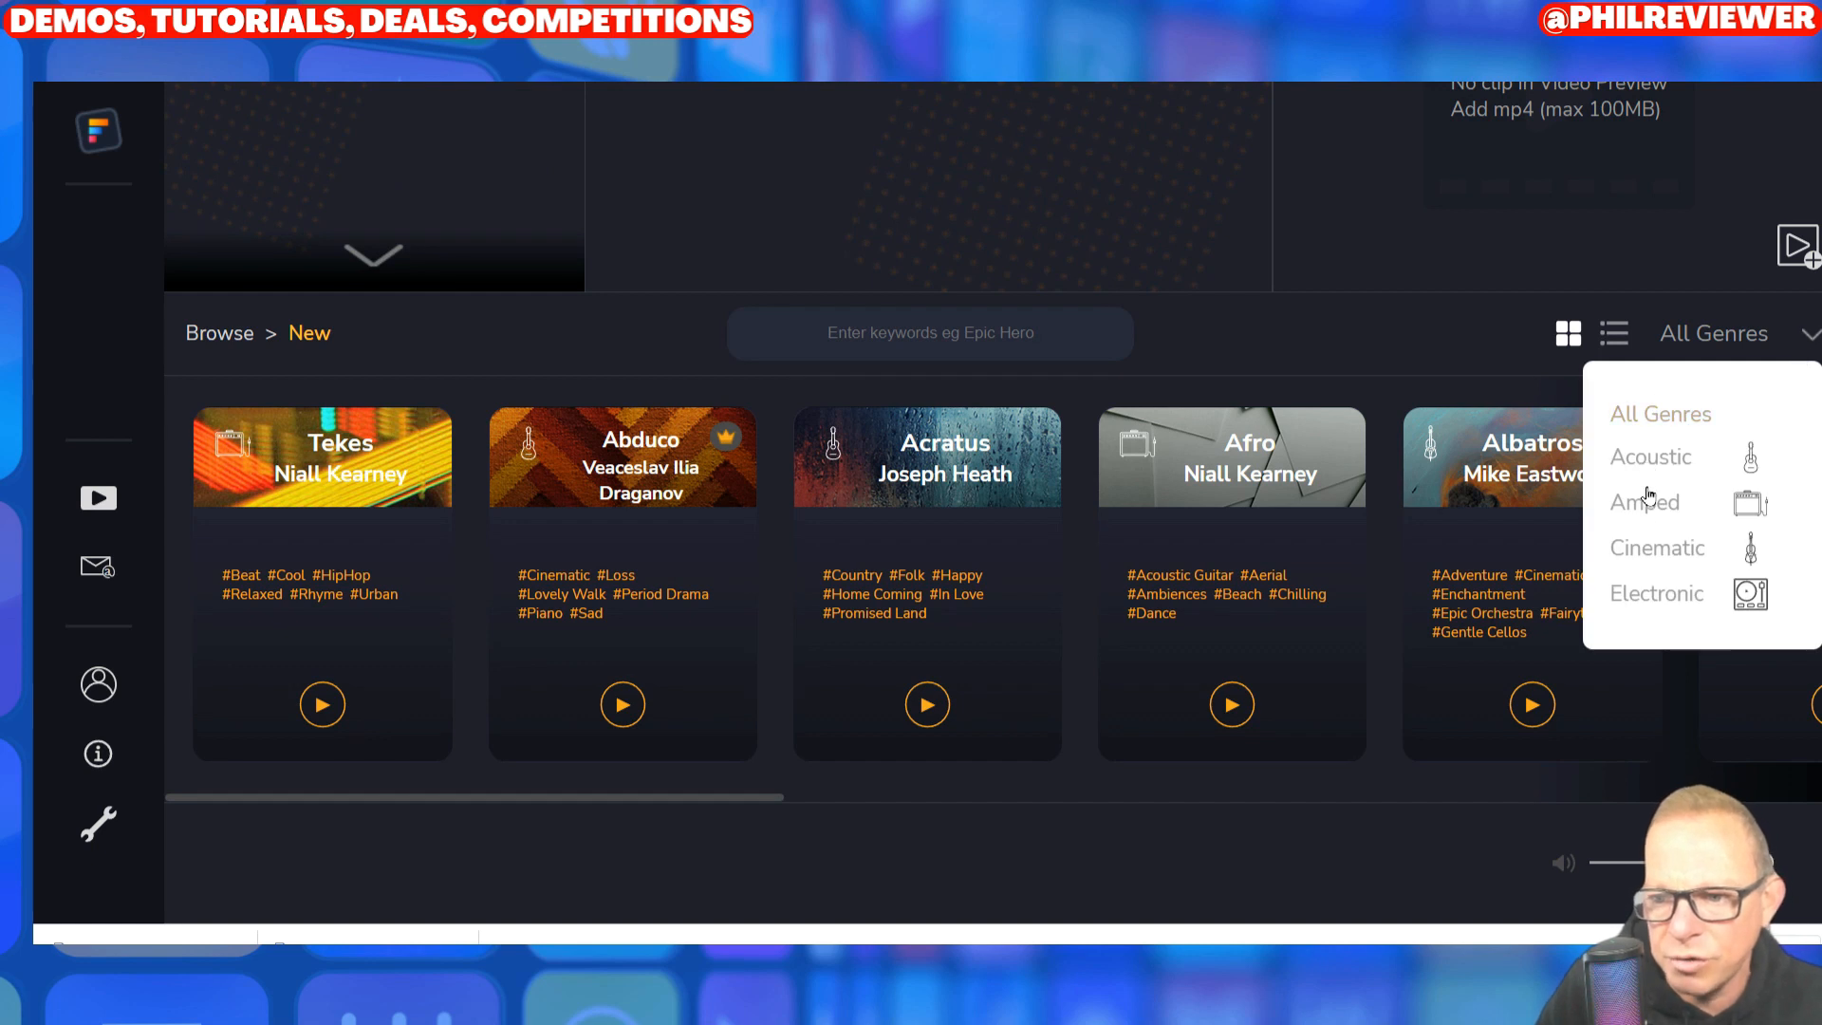
left_click(1660, 596)
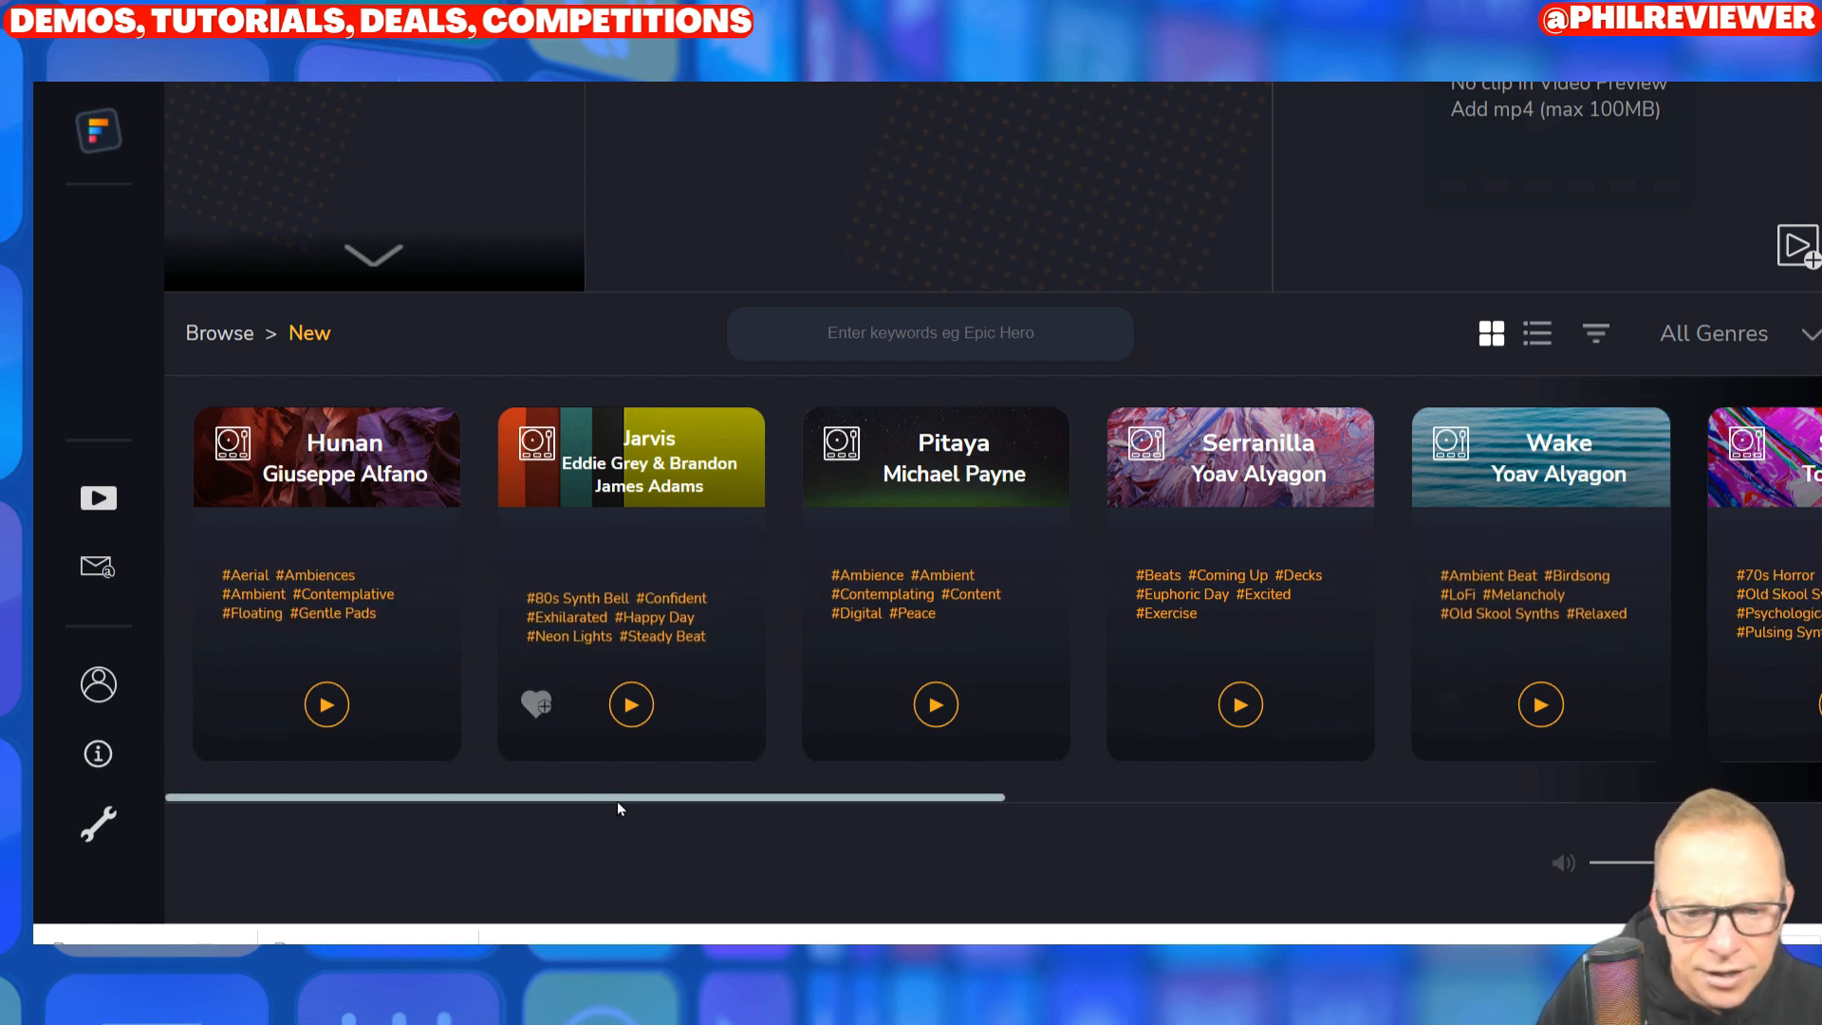
Step: Preview the Jarvis track and open it for customizing
mouse_move(635, 798)
left_mouse_down()
mouse_move(1586, 799)
mouse_move(607, 796)
left_mouse_up()
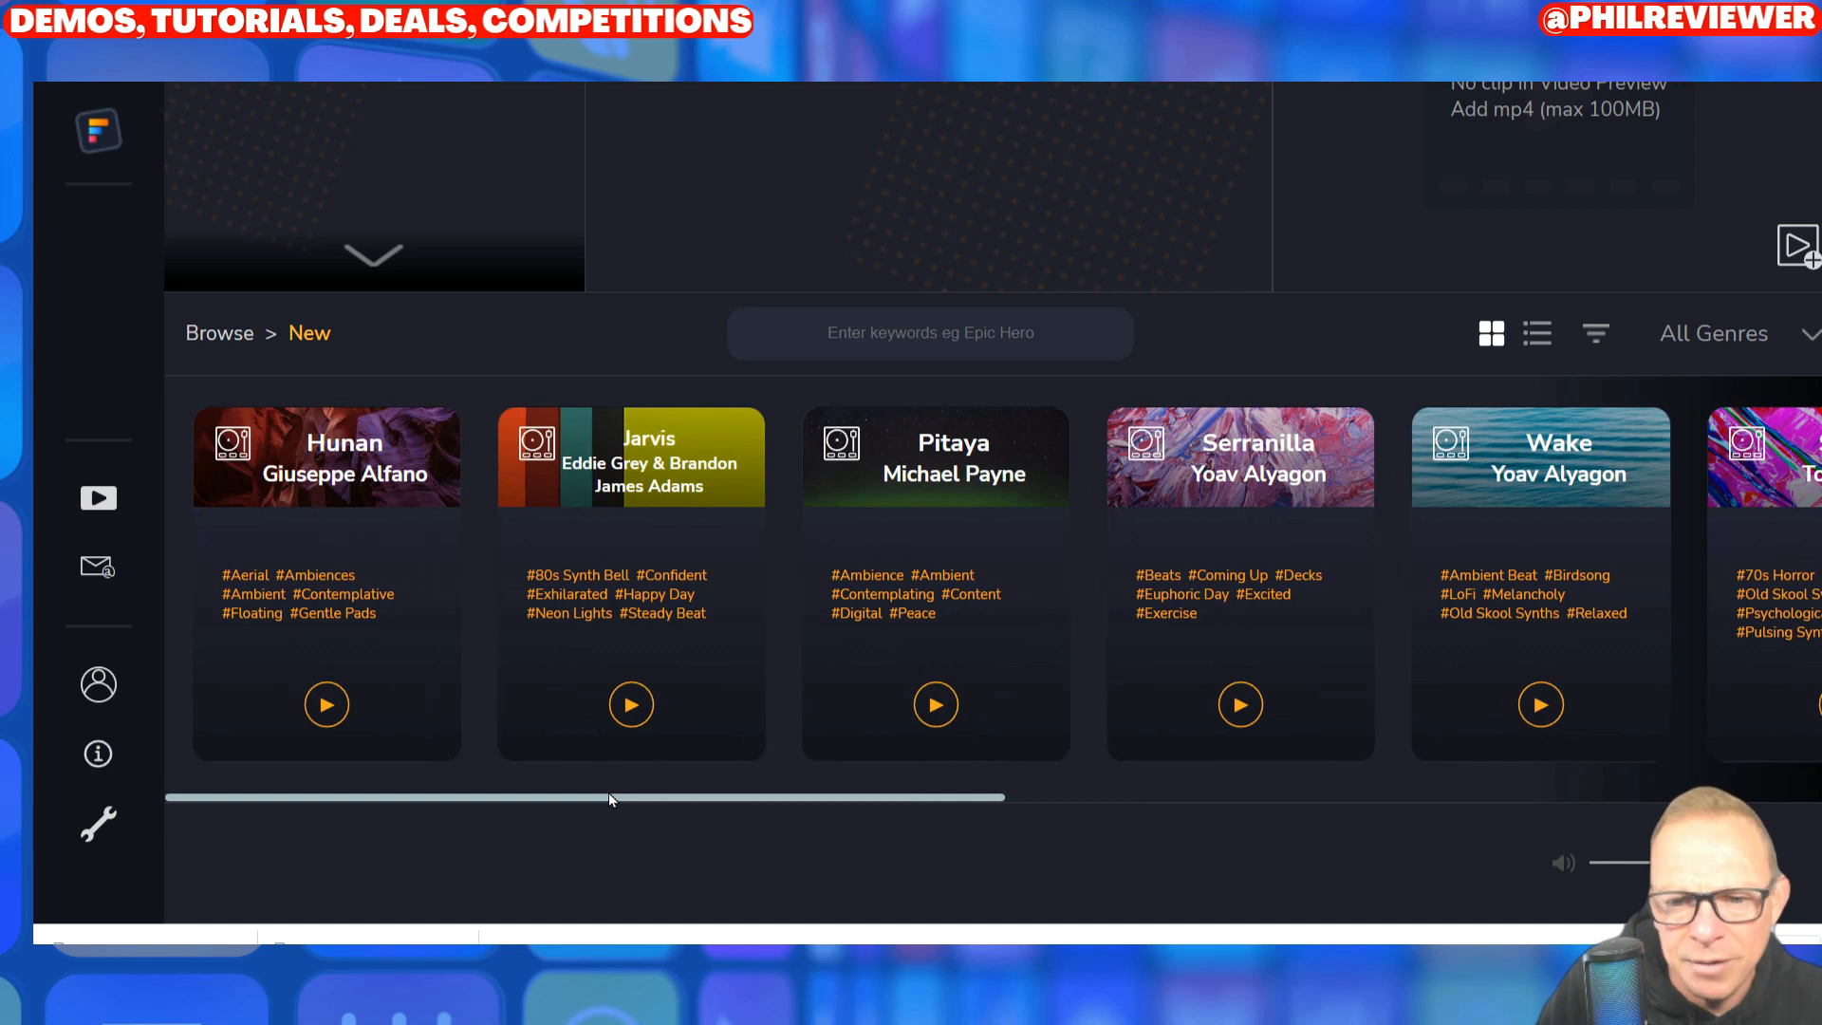
left_click(631, 704)
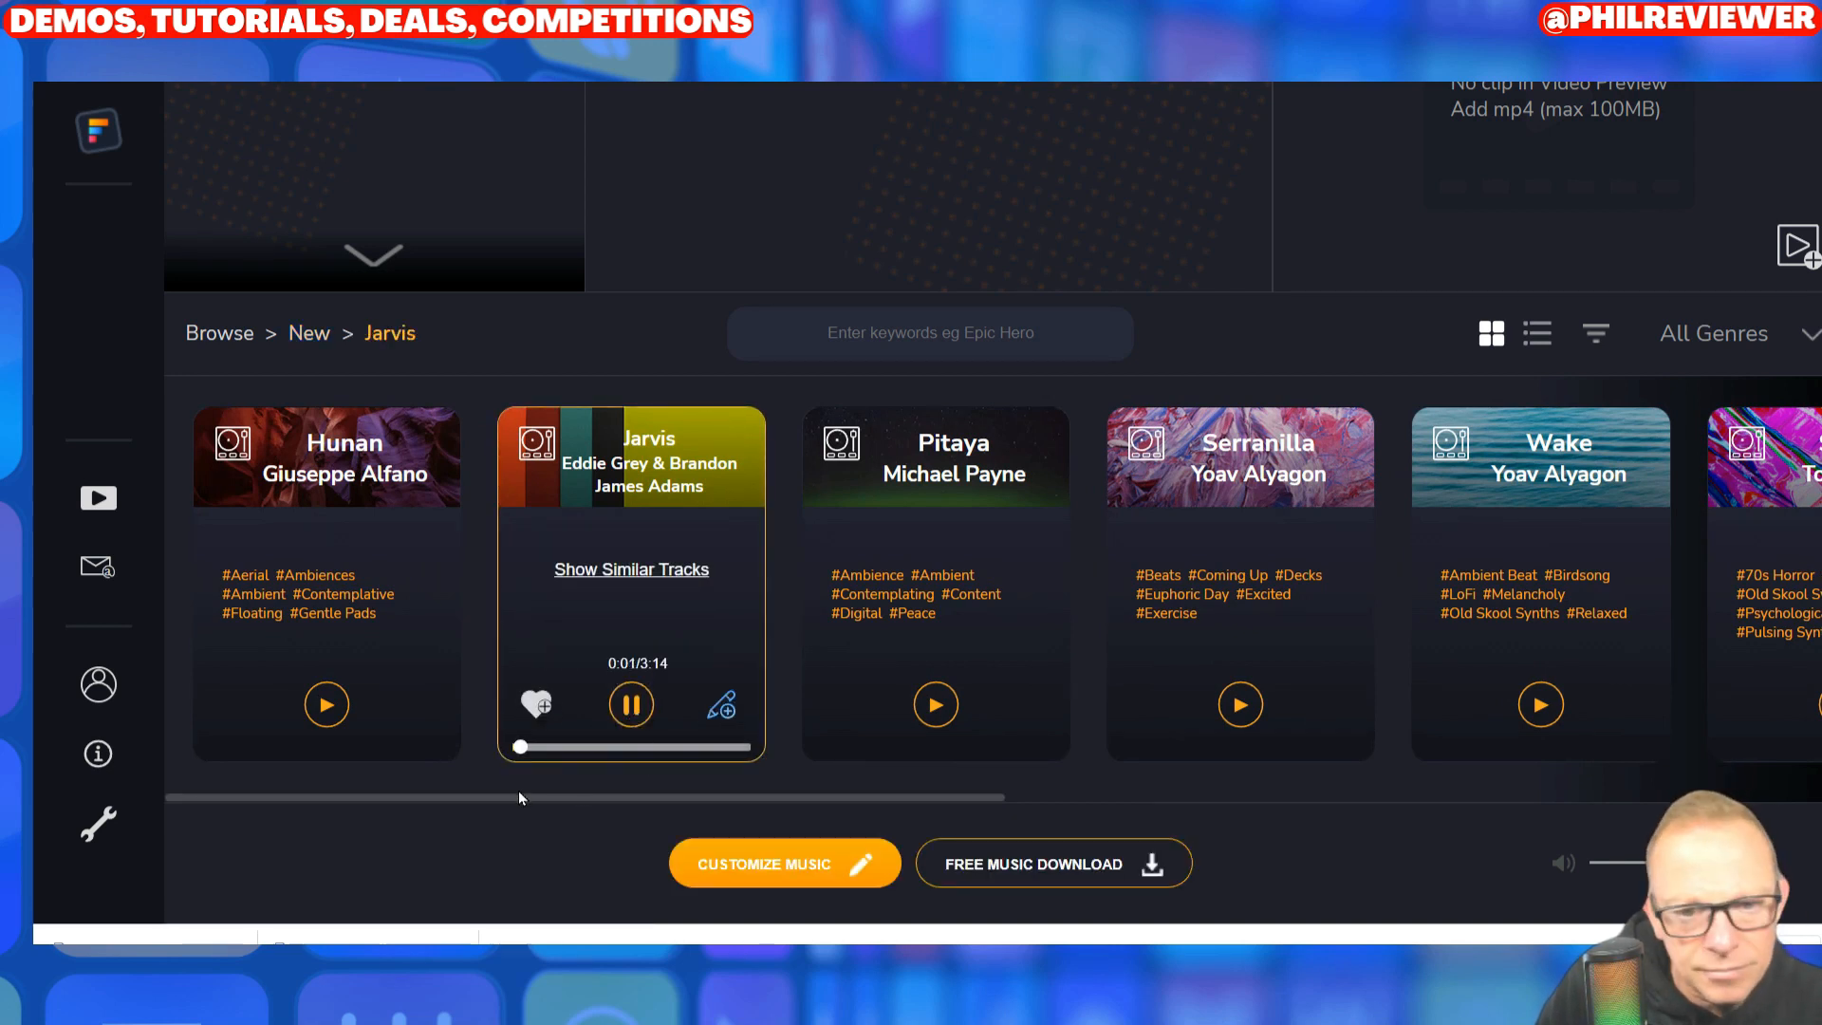
left_click(723, 710)
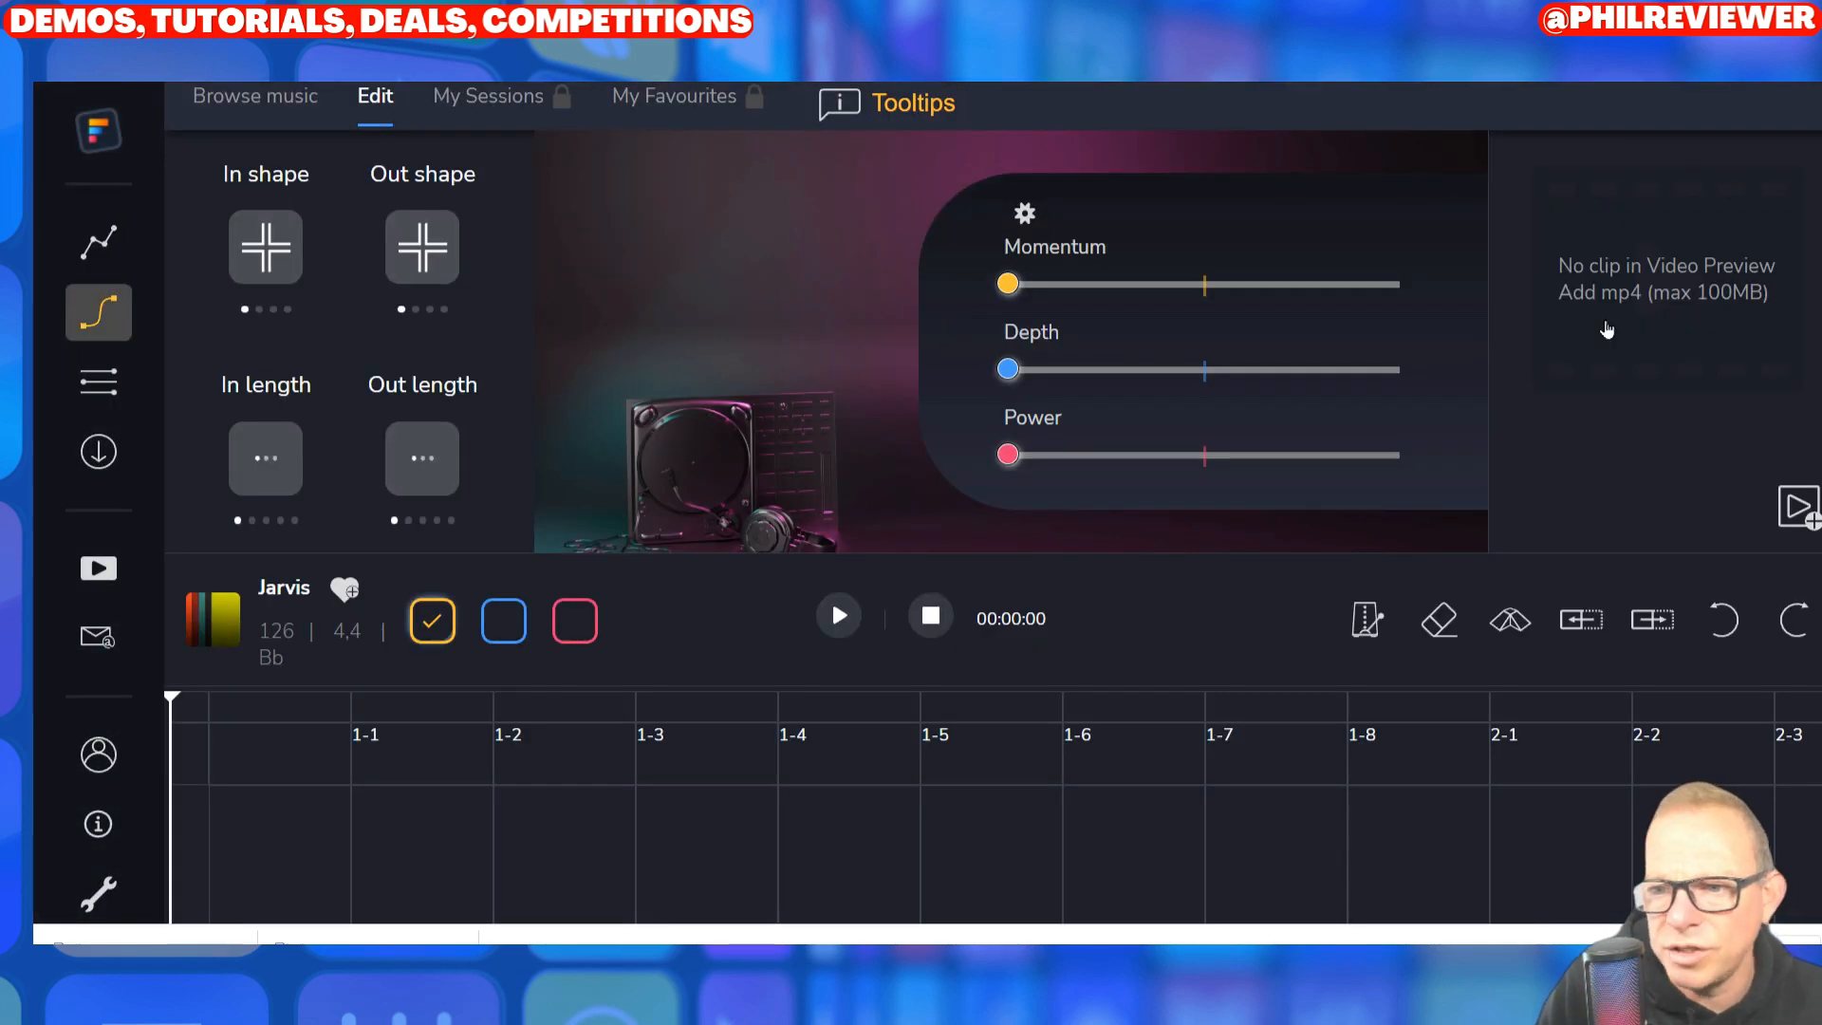
Step: Add the aiorrealperson MP4 clip to the video preview
left_click(1667, 264)
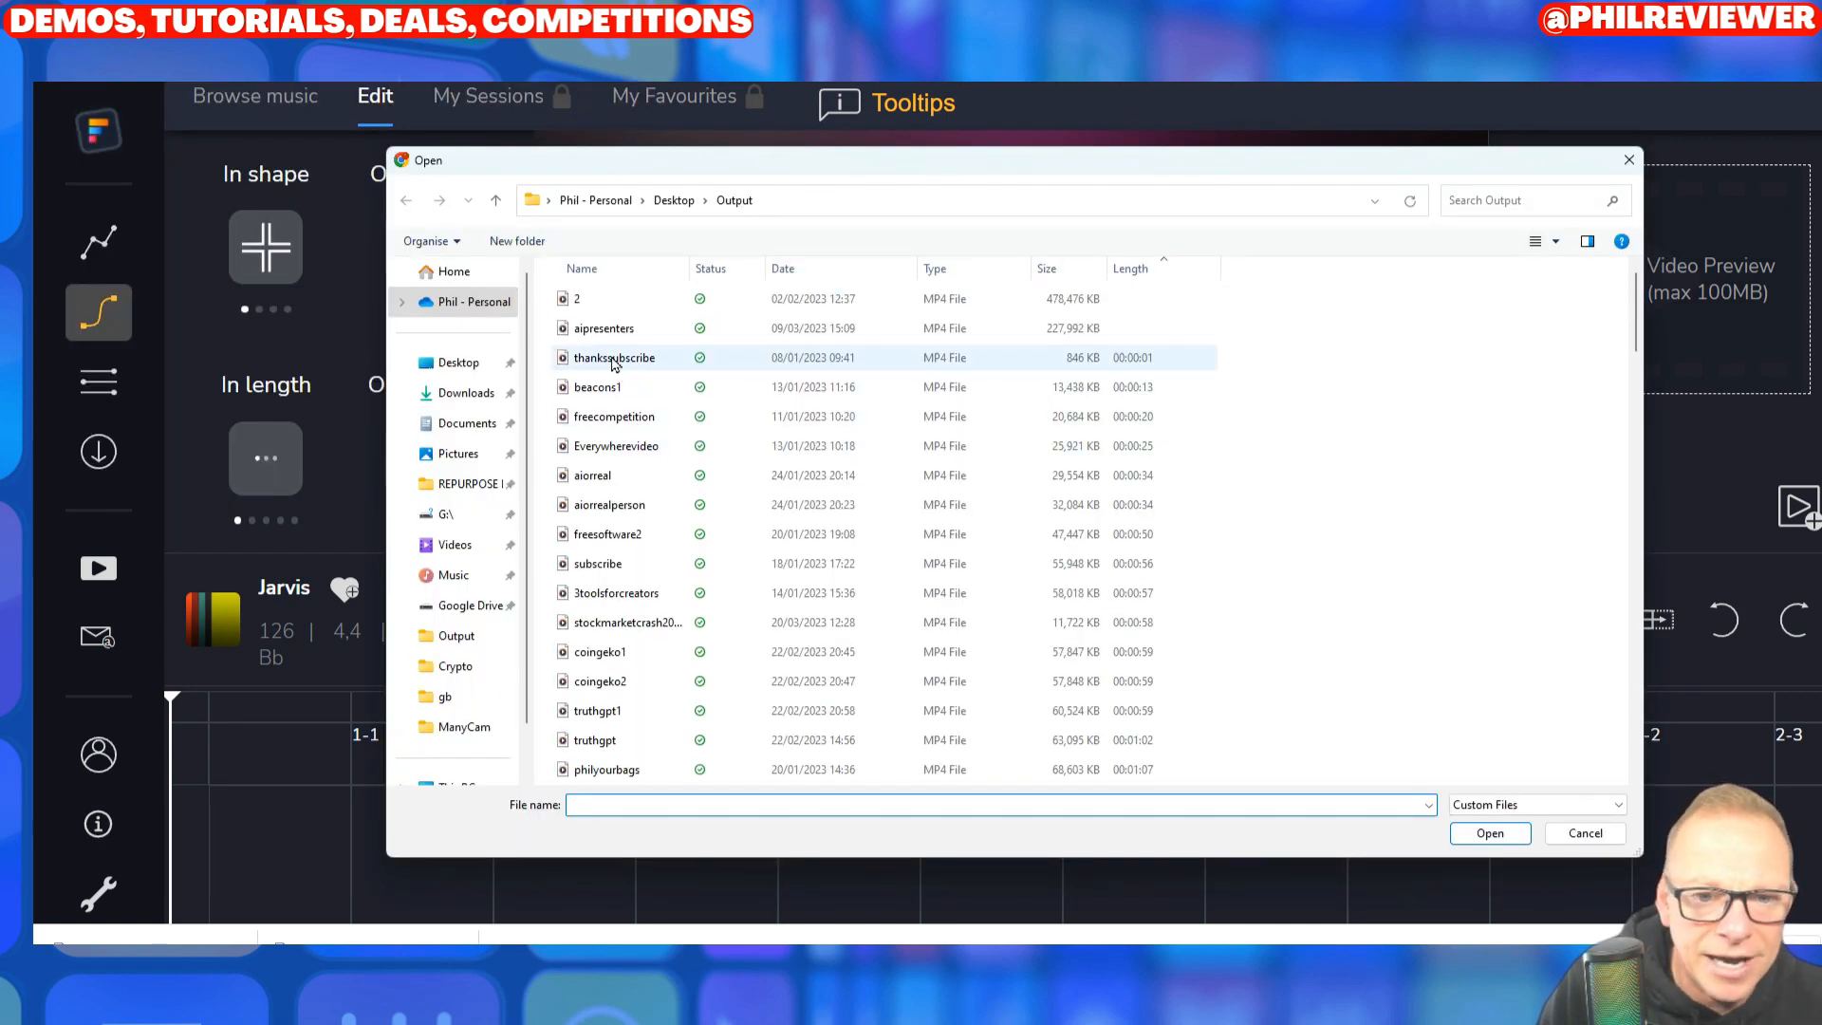
left_click(607, 505)
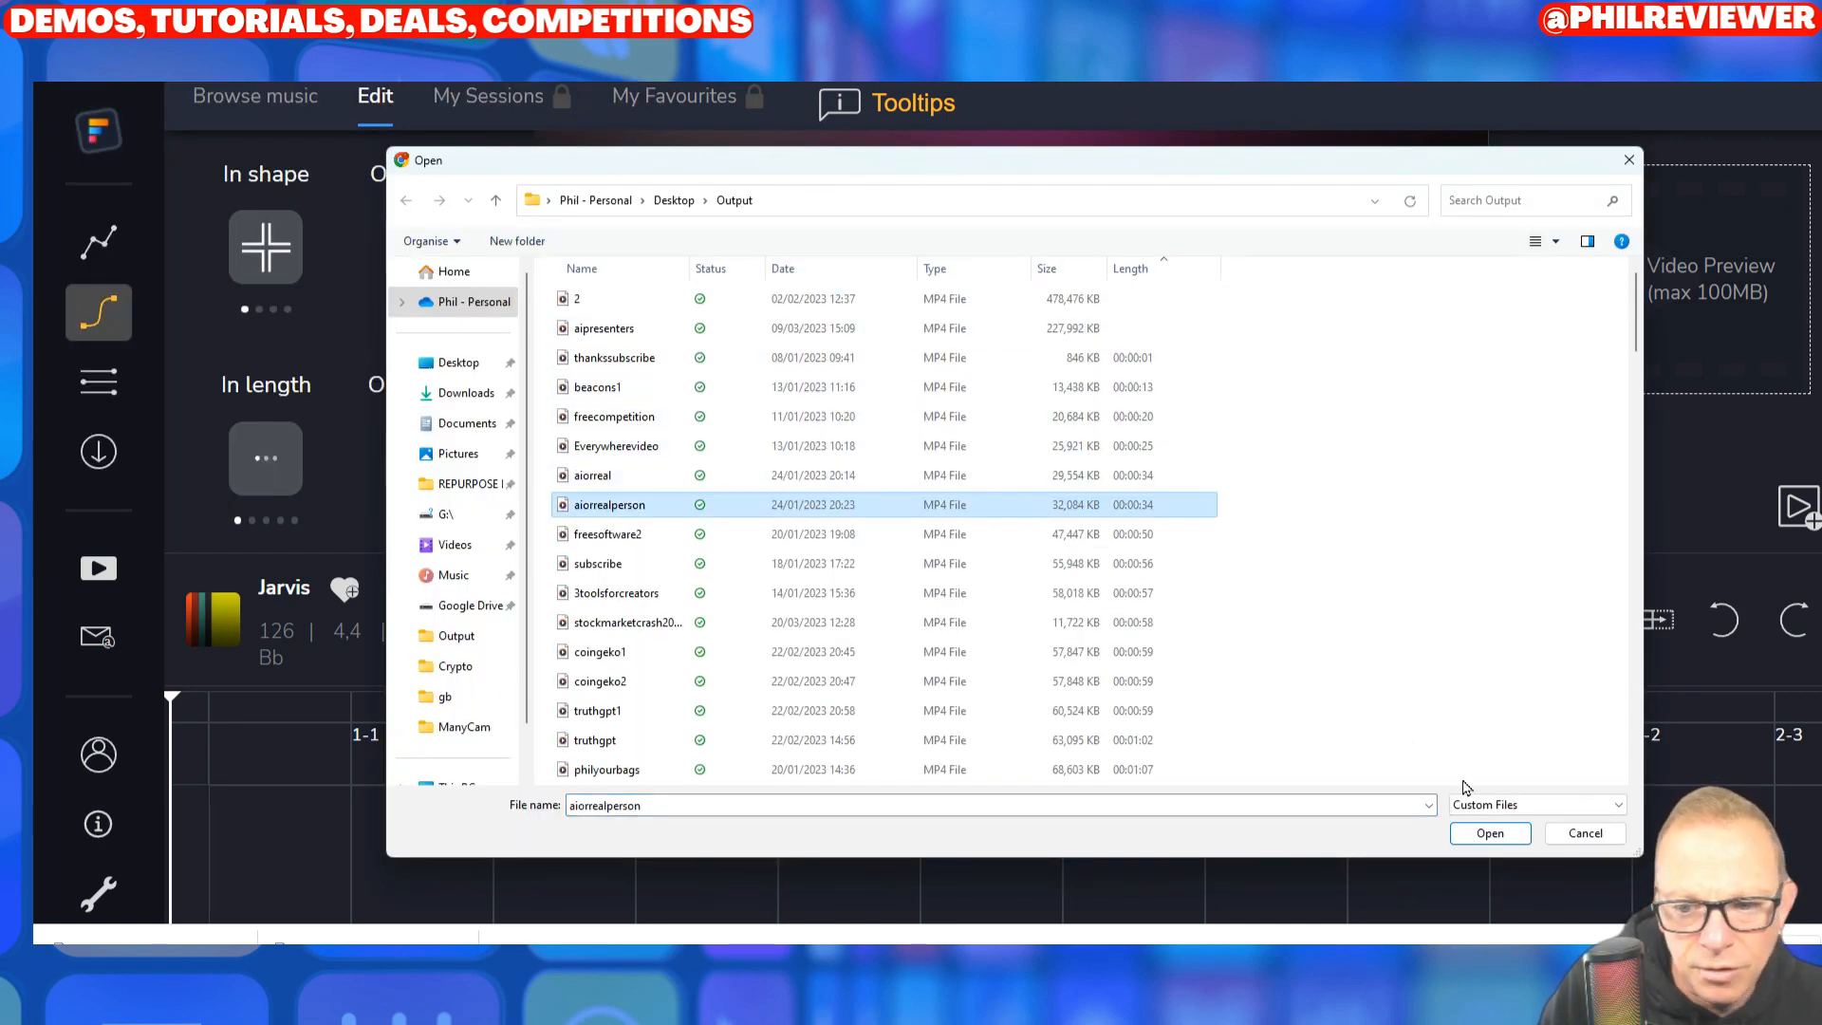
left_click(1488, 833)
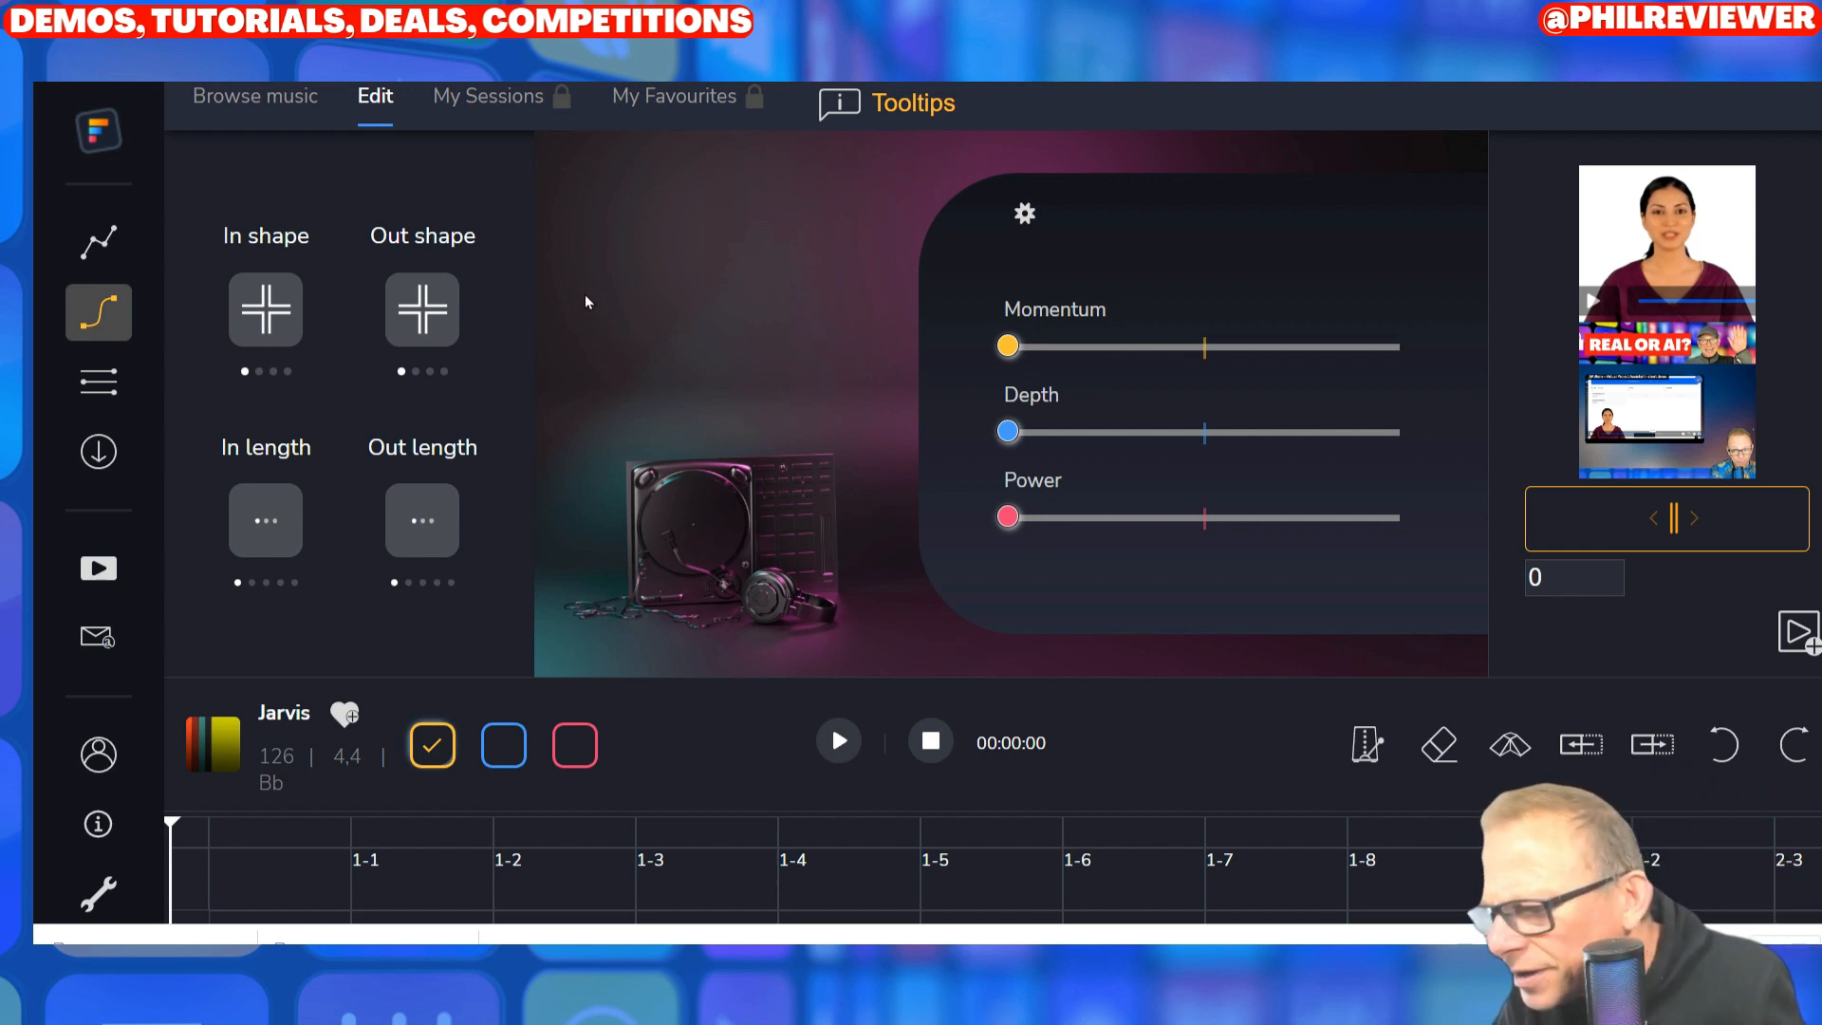
Step: Examine the editor's transition shapes, mood sliders, editing tools and bar timeline
scroll(599, 379, "down", 5)
scroll(610, 387, "up", 5)
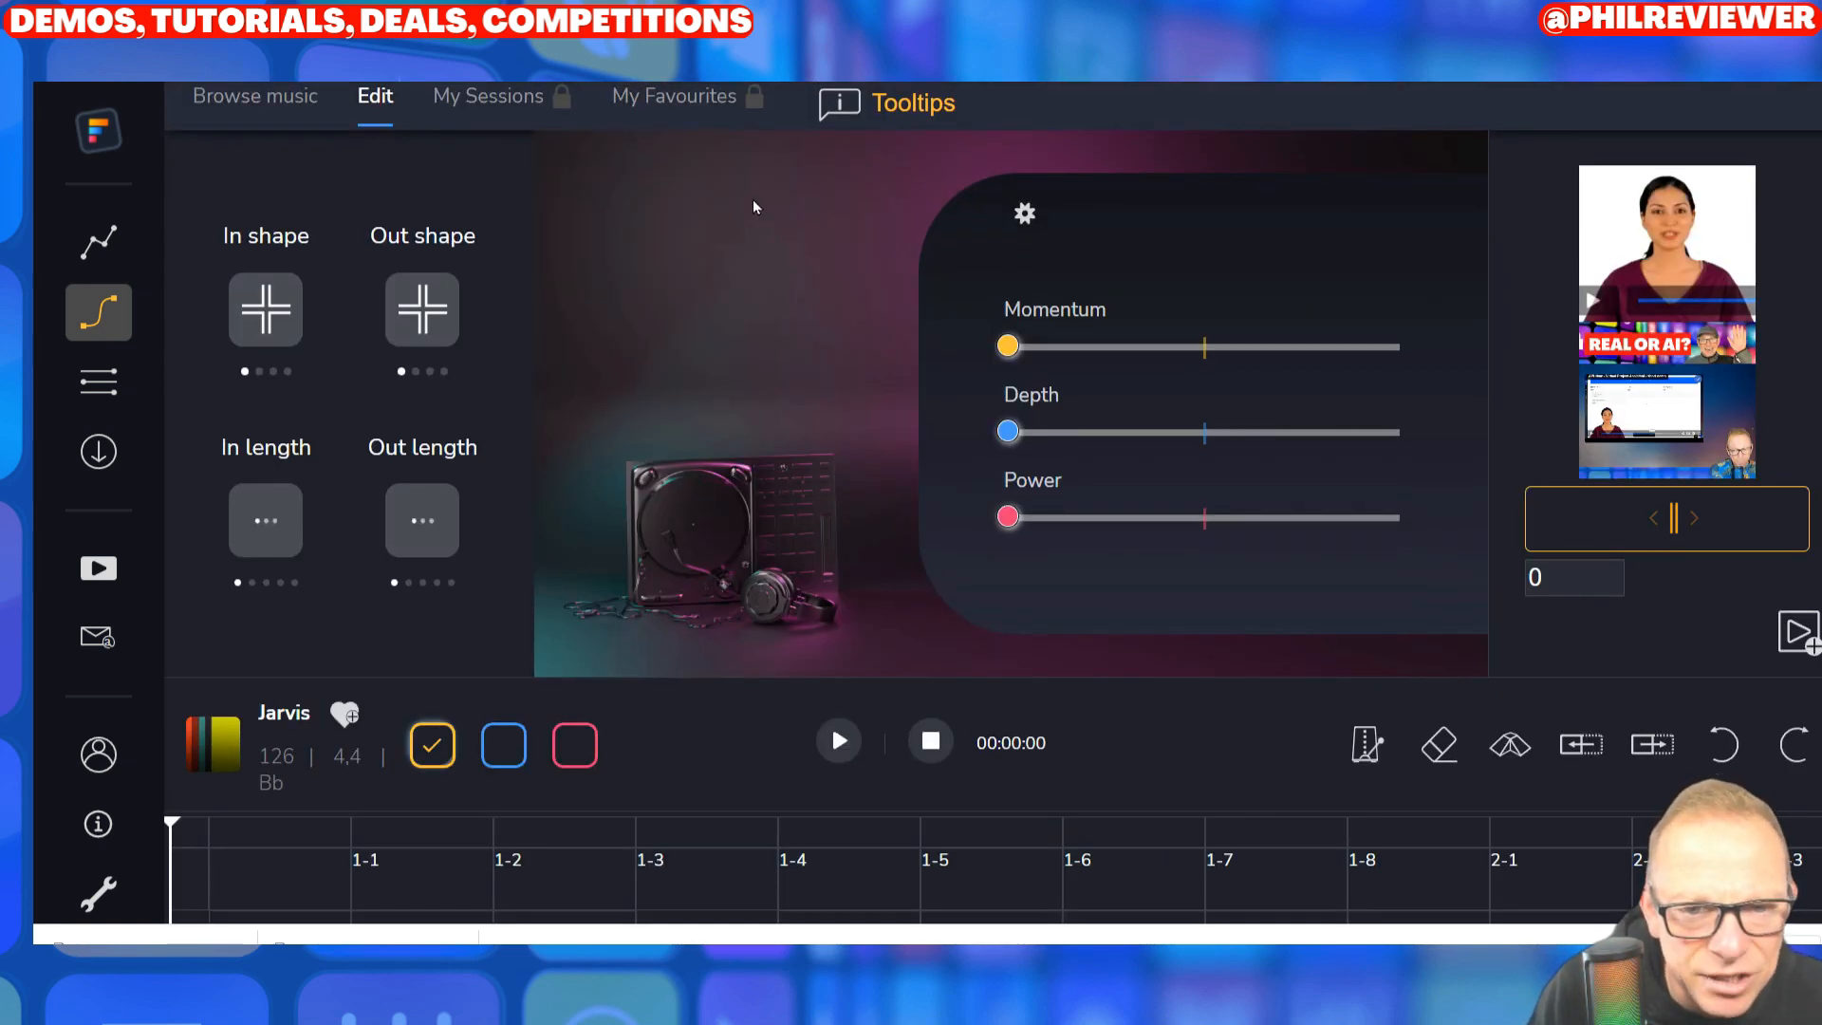
scroll(775, 582, "down", 5)
scroll(775, 582, "up", 5)
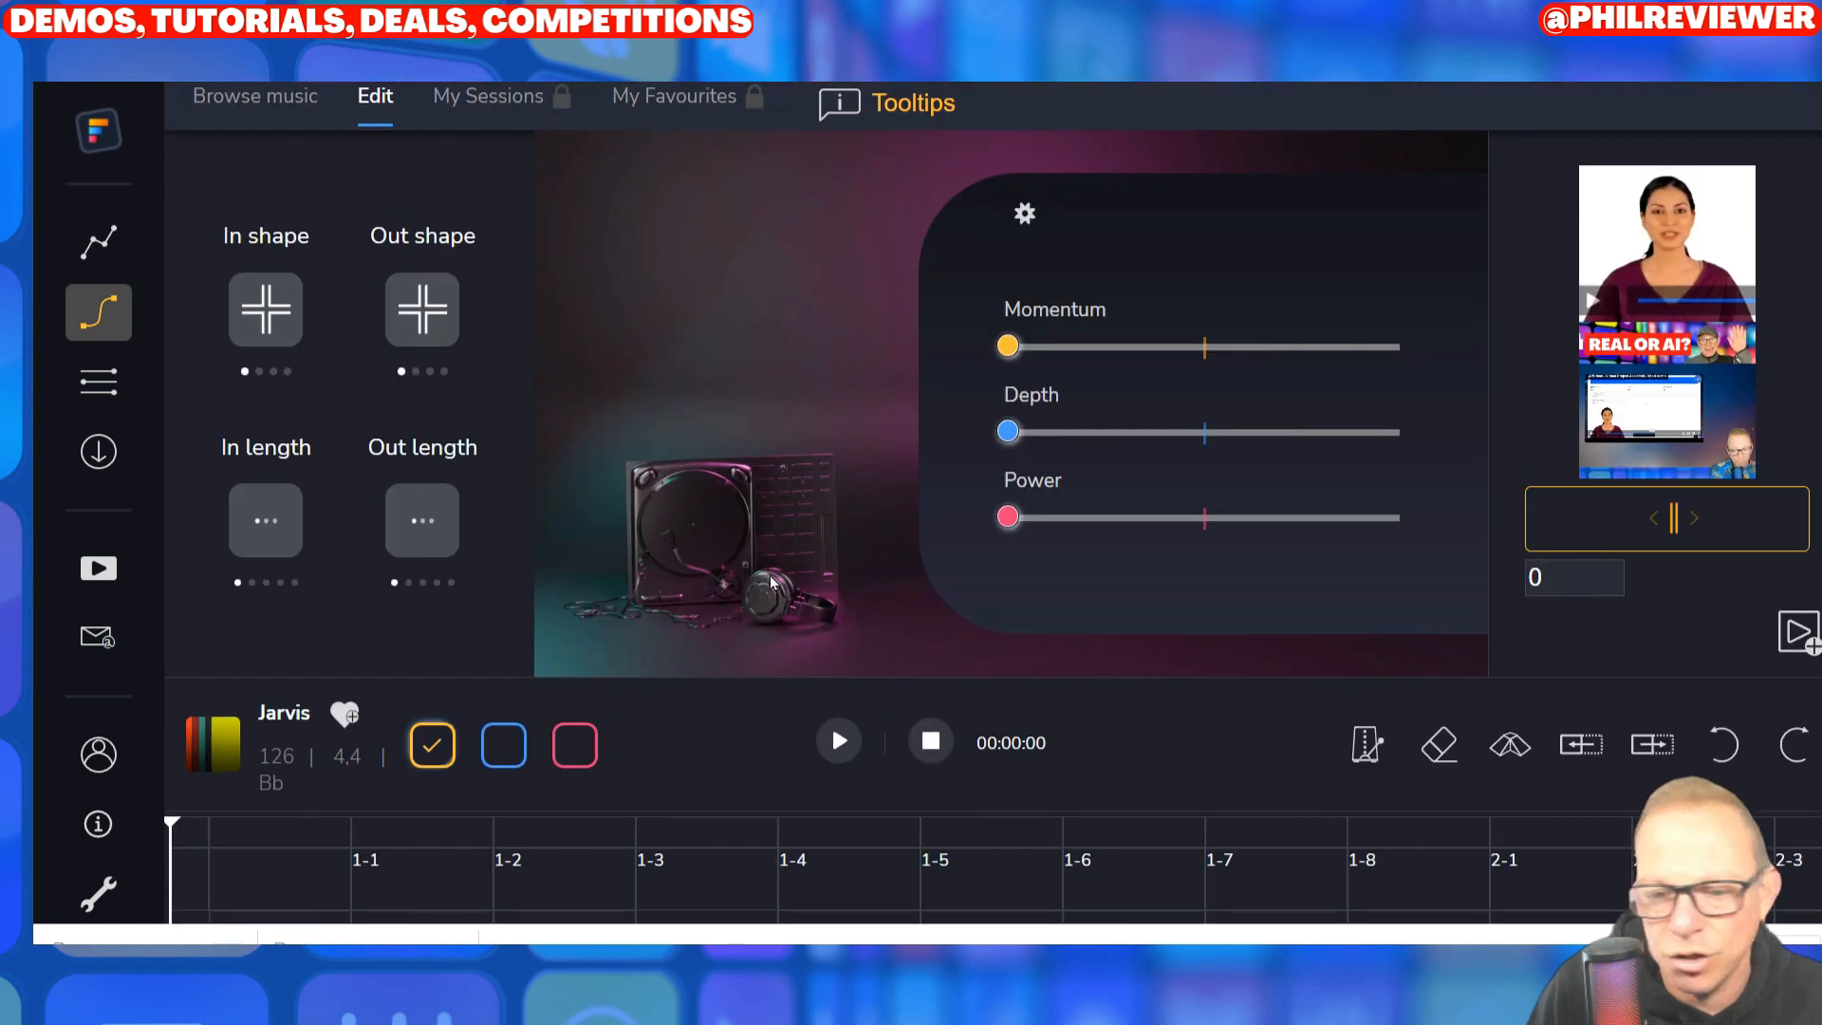
scroll(774, 588, "down", 5)
scroll(776, 581, "up", 5)
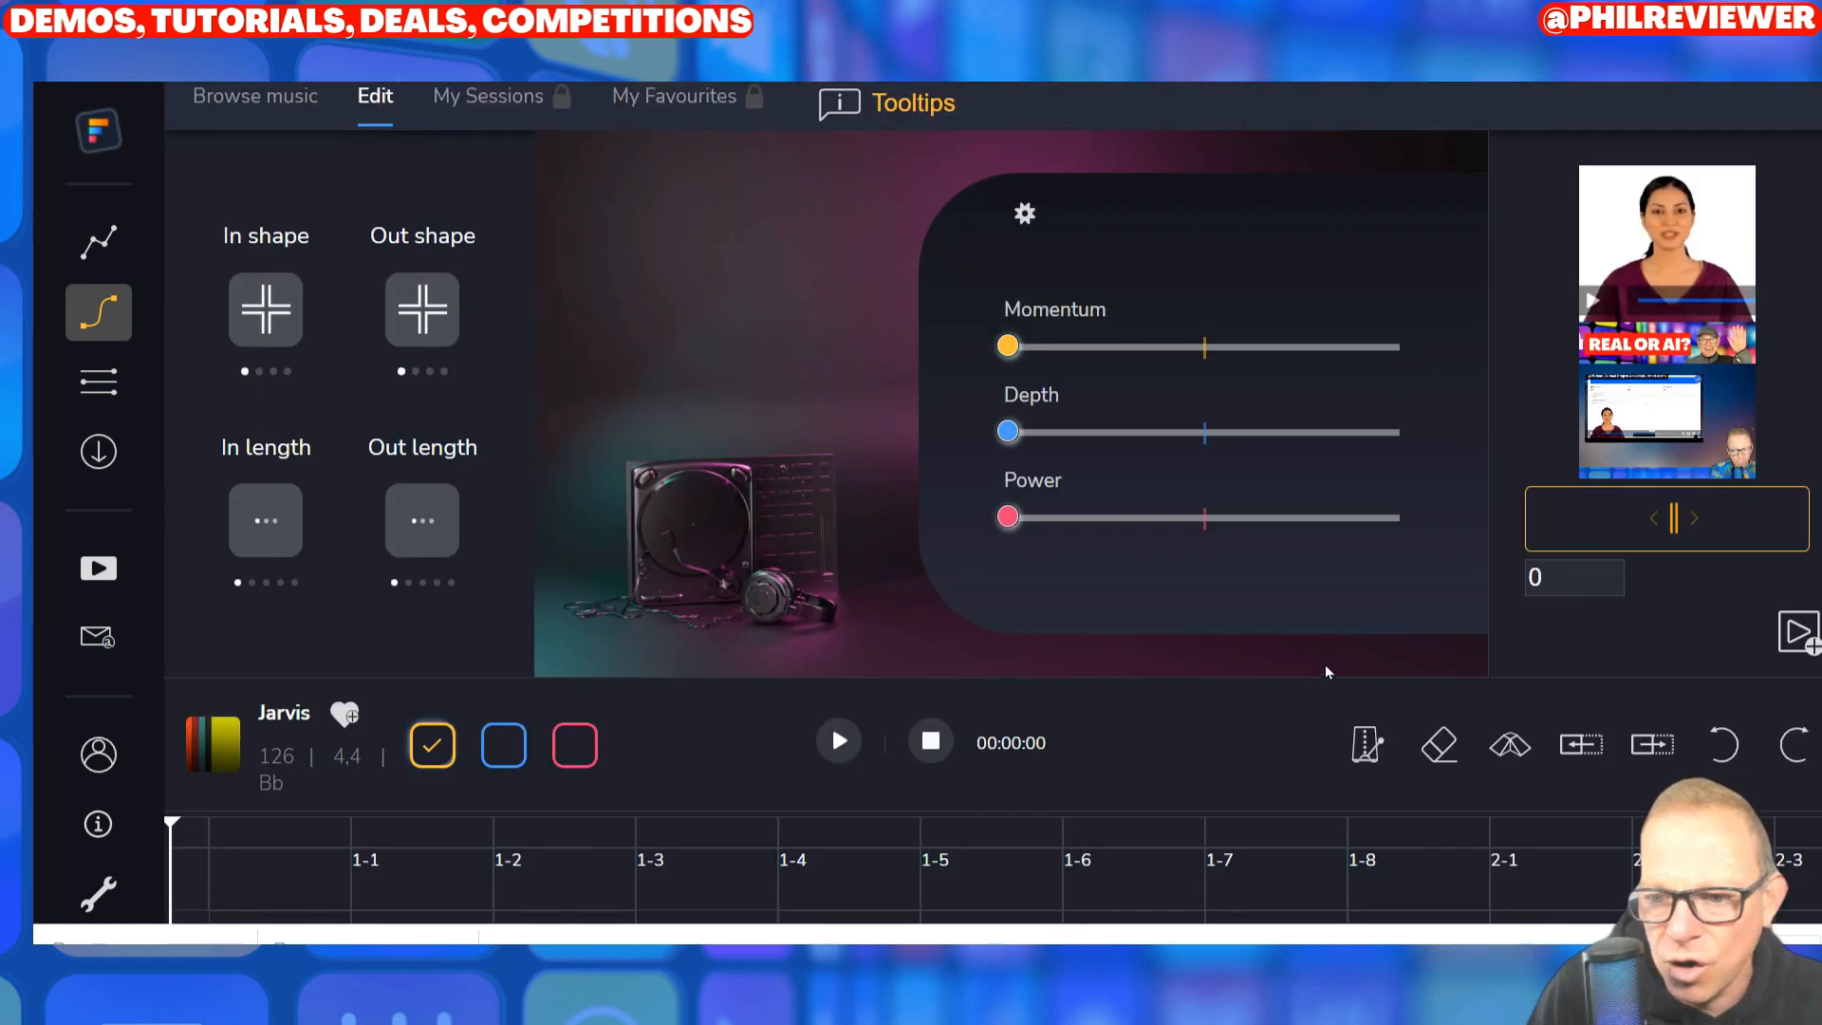
left_click(1378, 756)
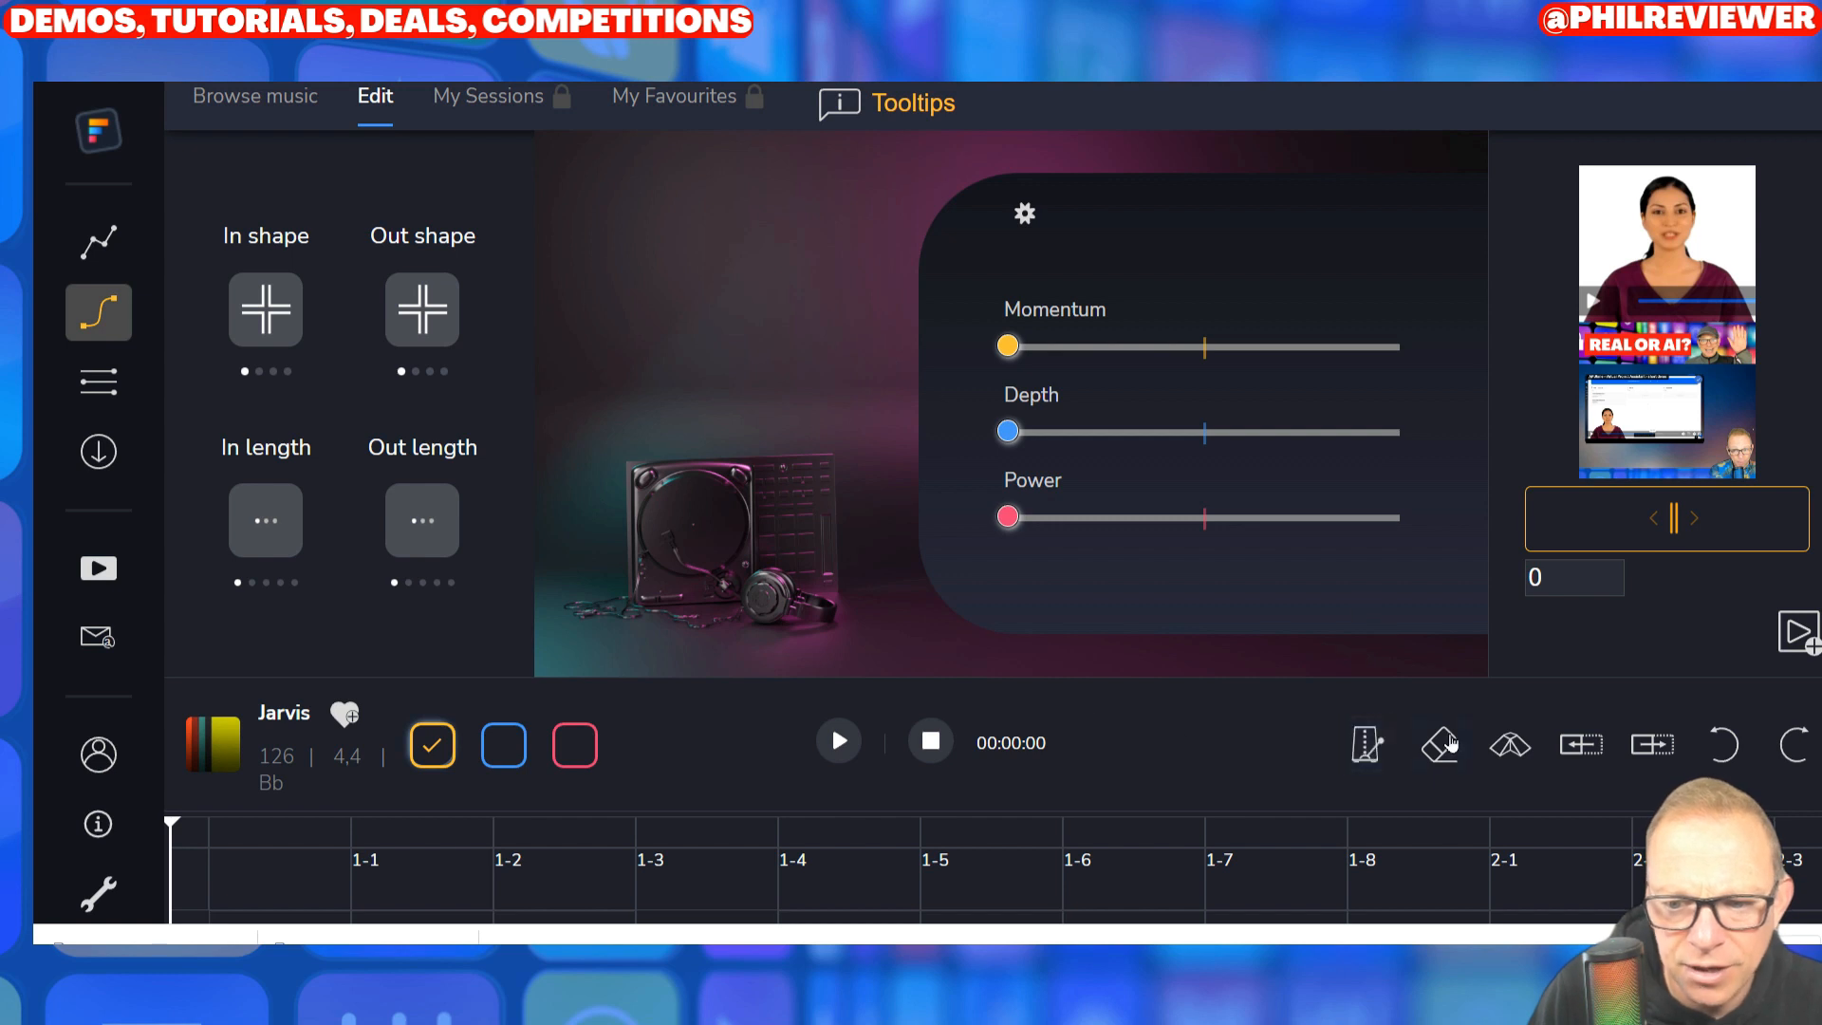
left_click(1457, 762)
left_click(1510, 748)
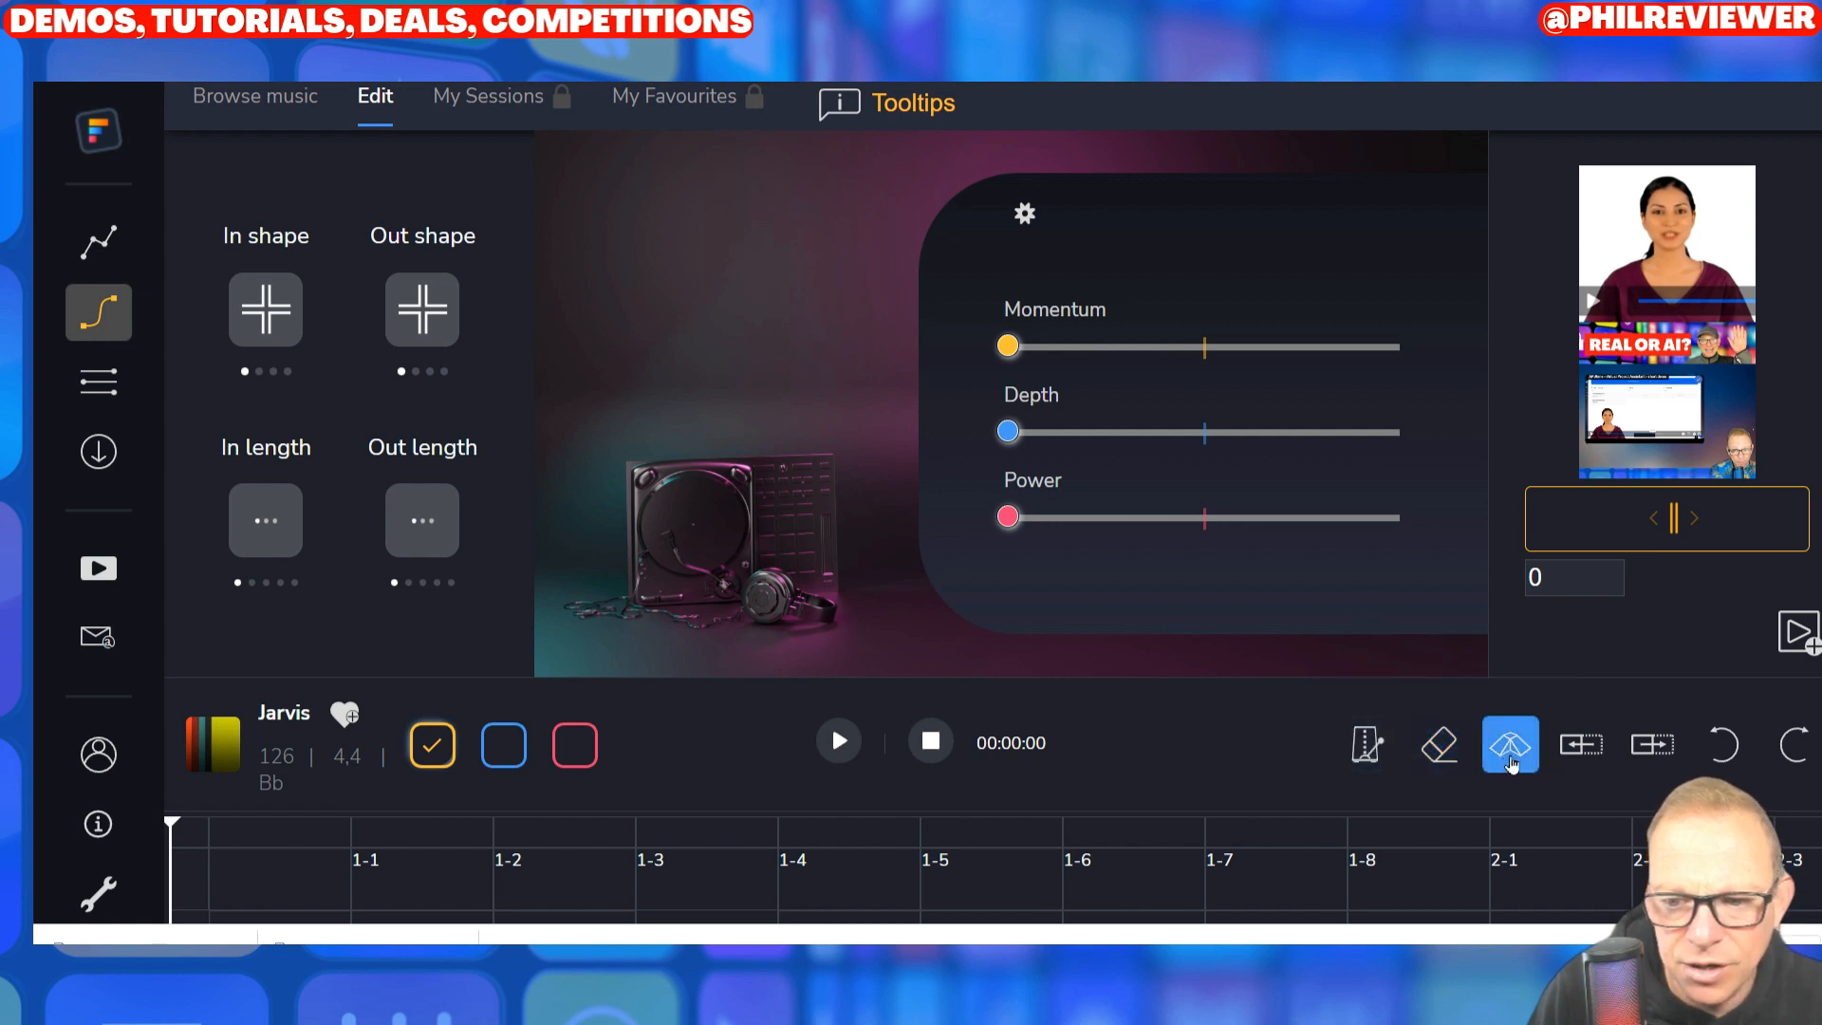
scroll(346, 509, "down", 5)
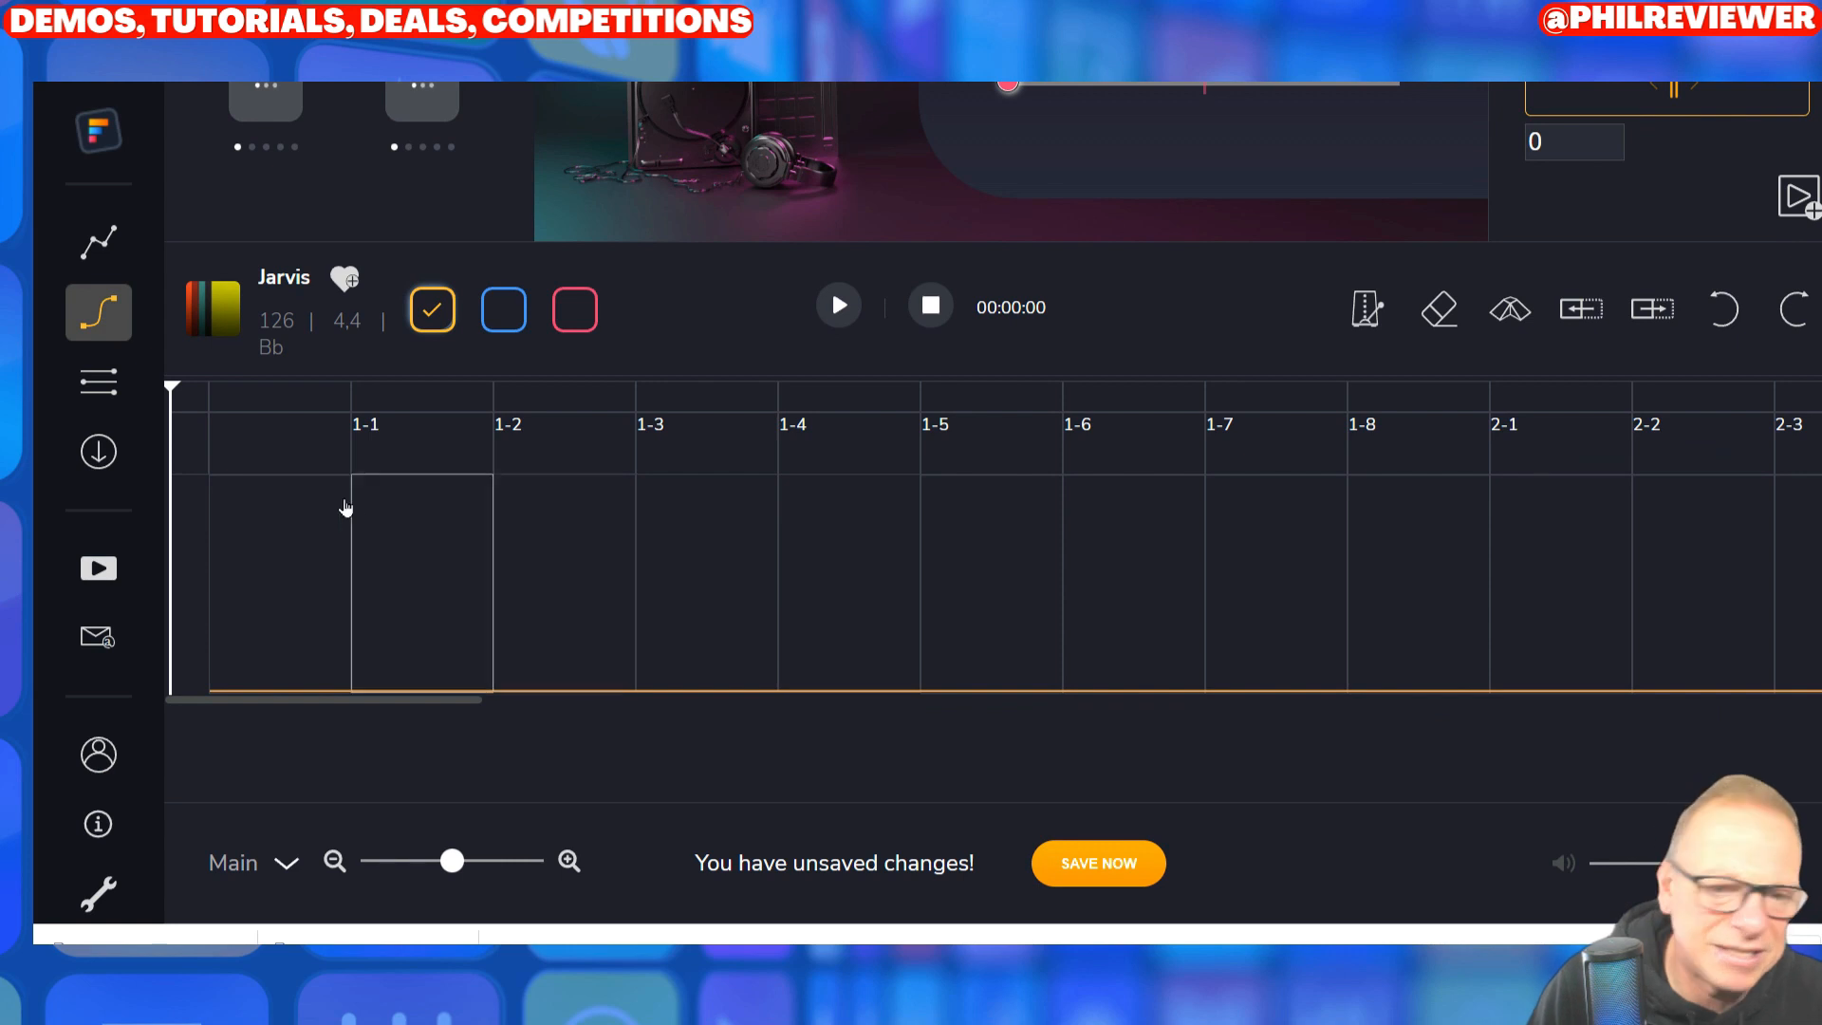
scroll(607, 380, "up", 5)
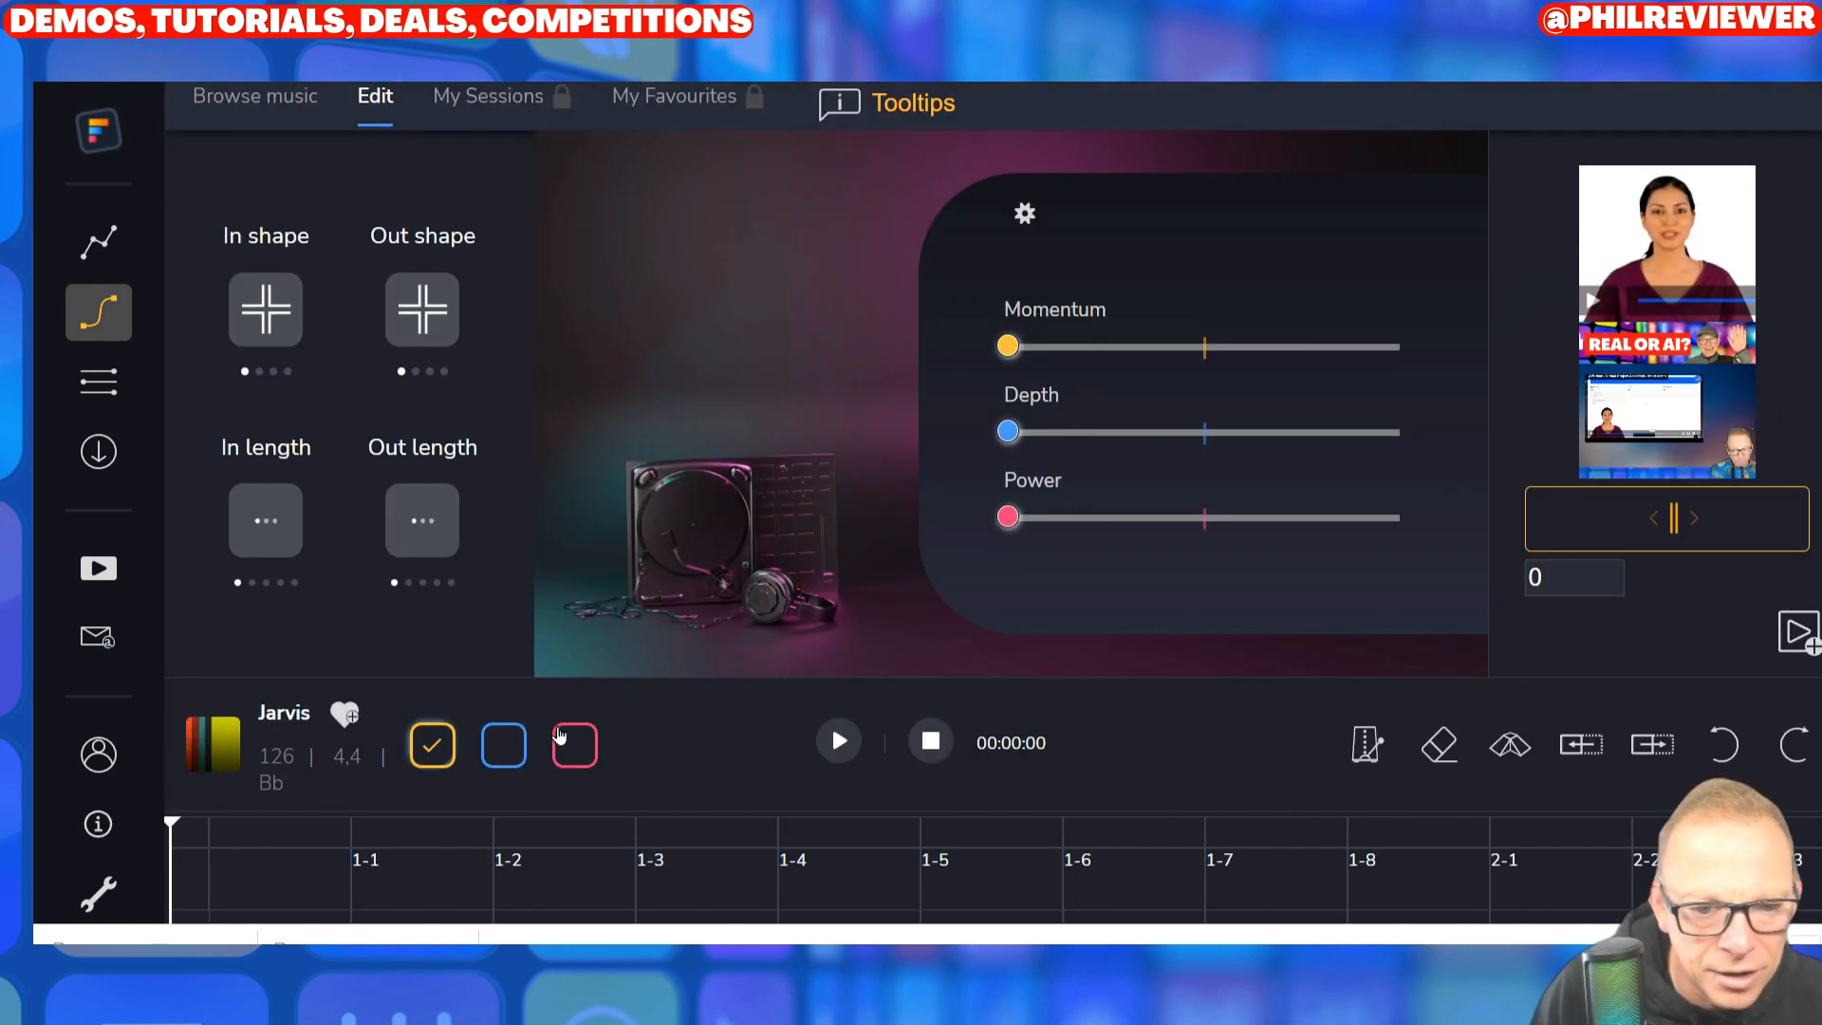
Step: With the Power curve active, play the track alongside the video with the clip's sound on at low volume, and pause
left_click(509, 747)
left_click(574, 746)
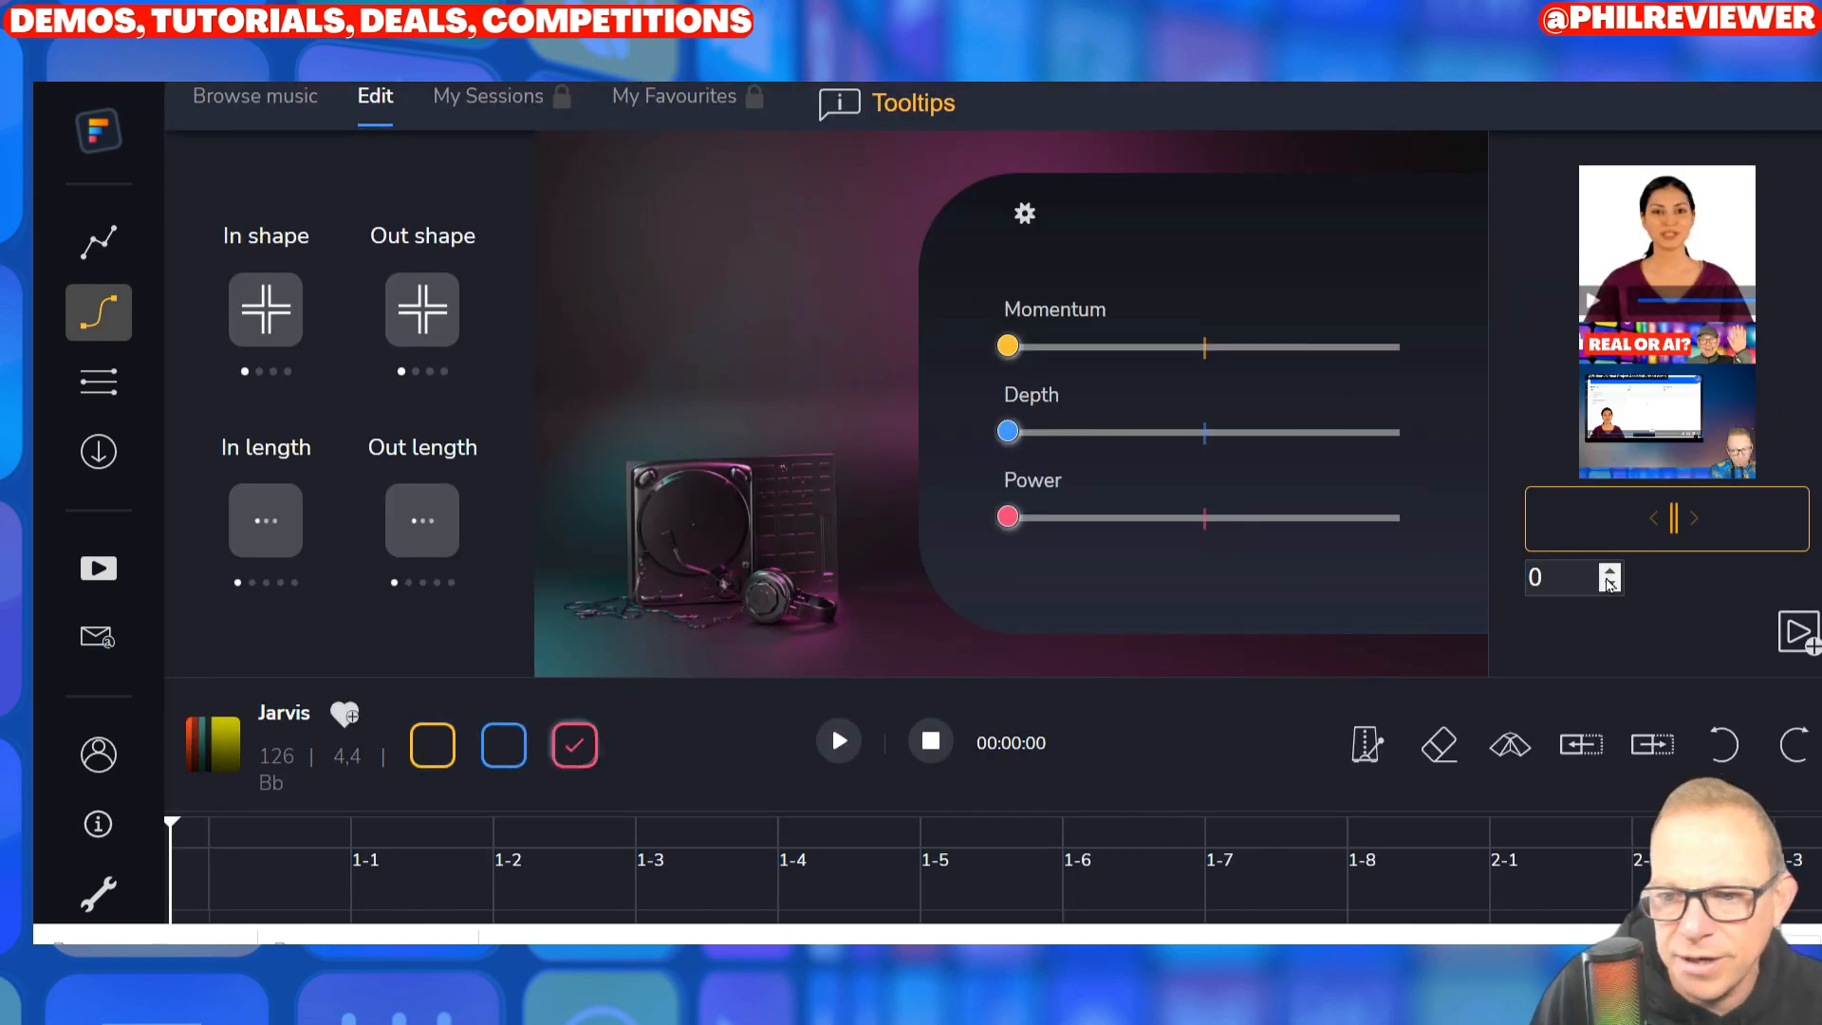
left_click(839, 742)
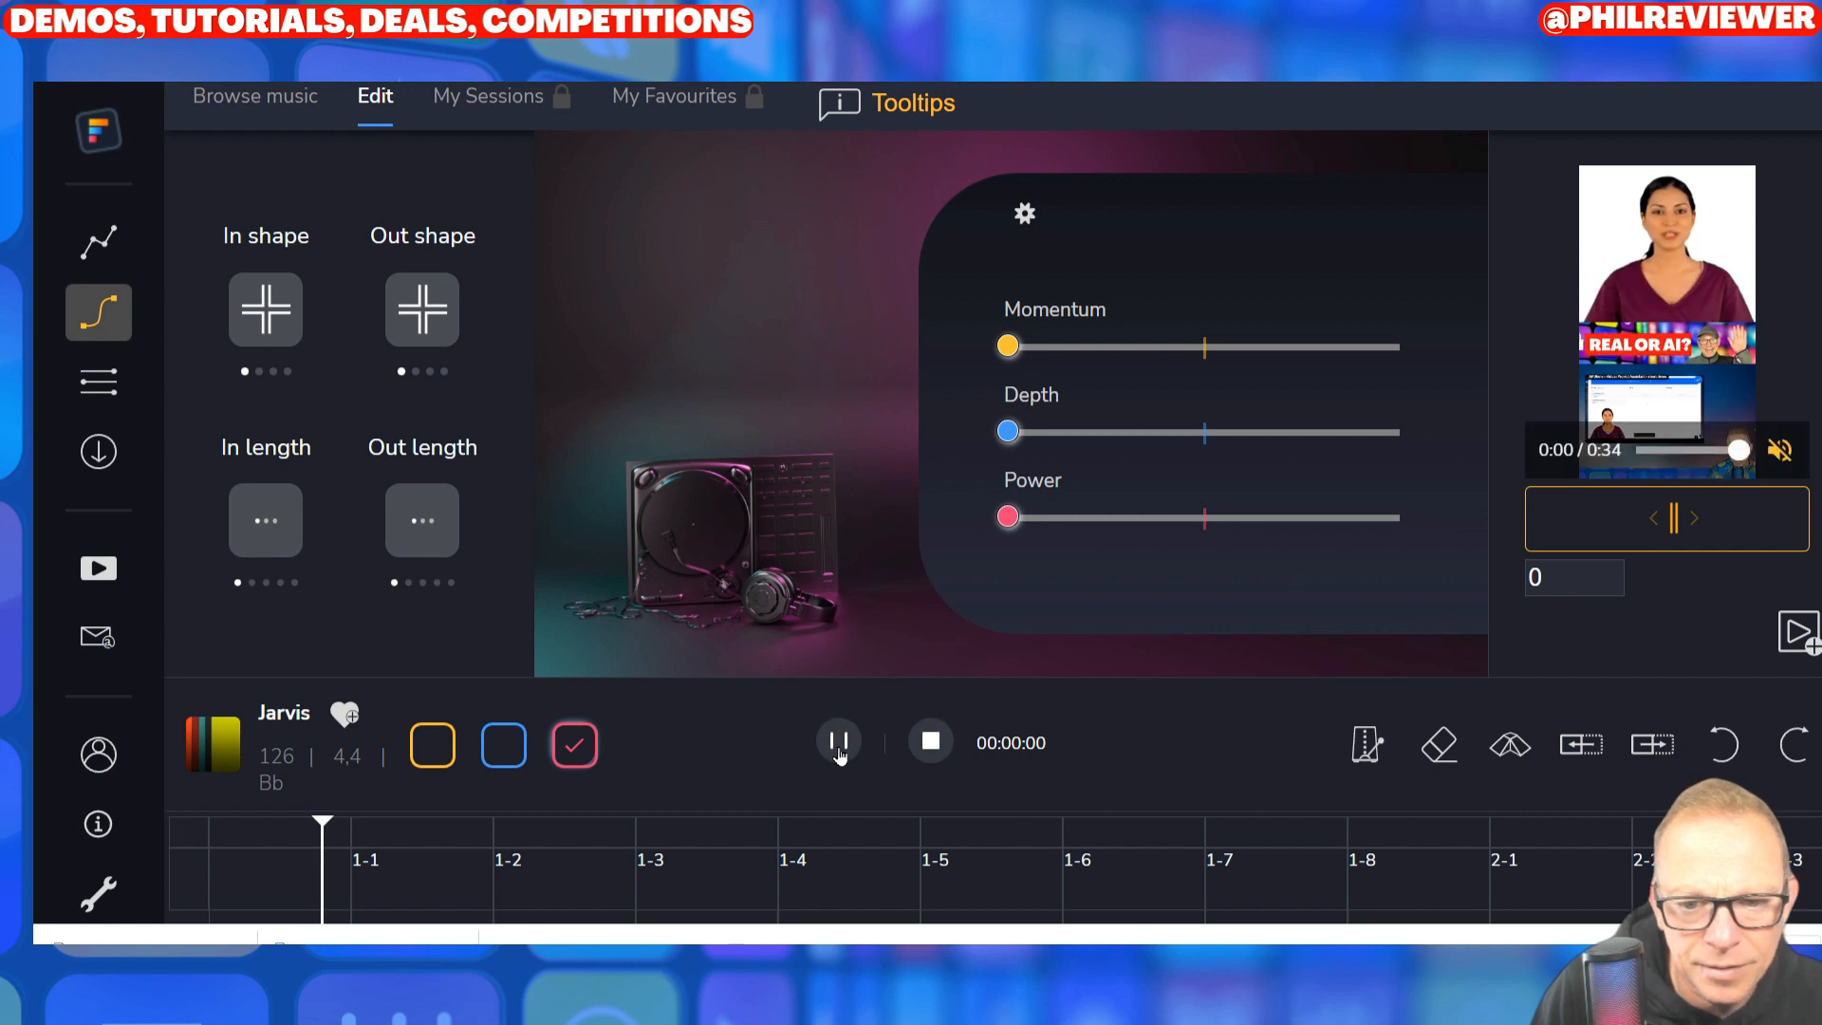
key("ctrl+s")
left_click(874, 711)
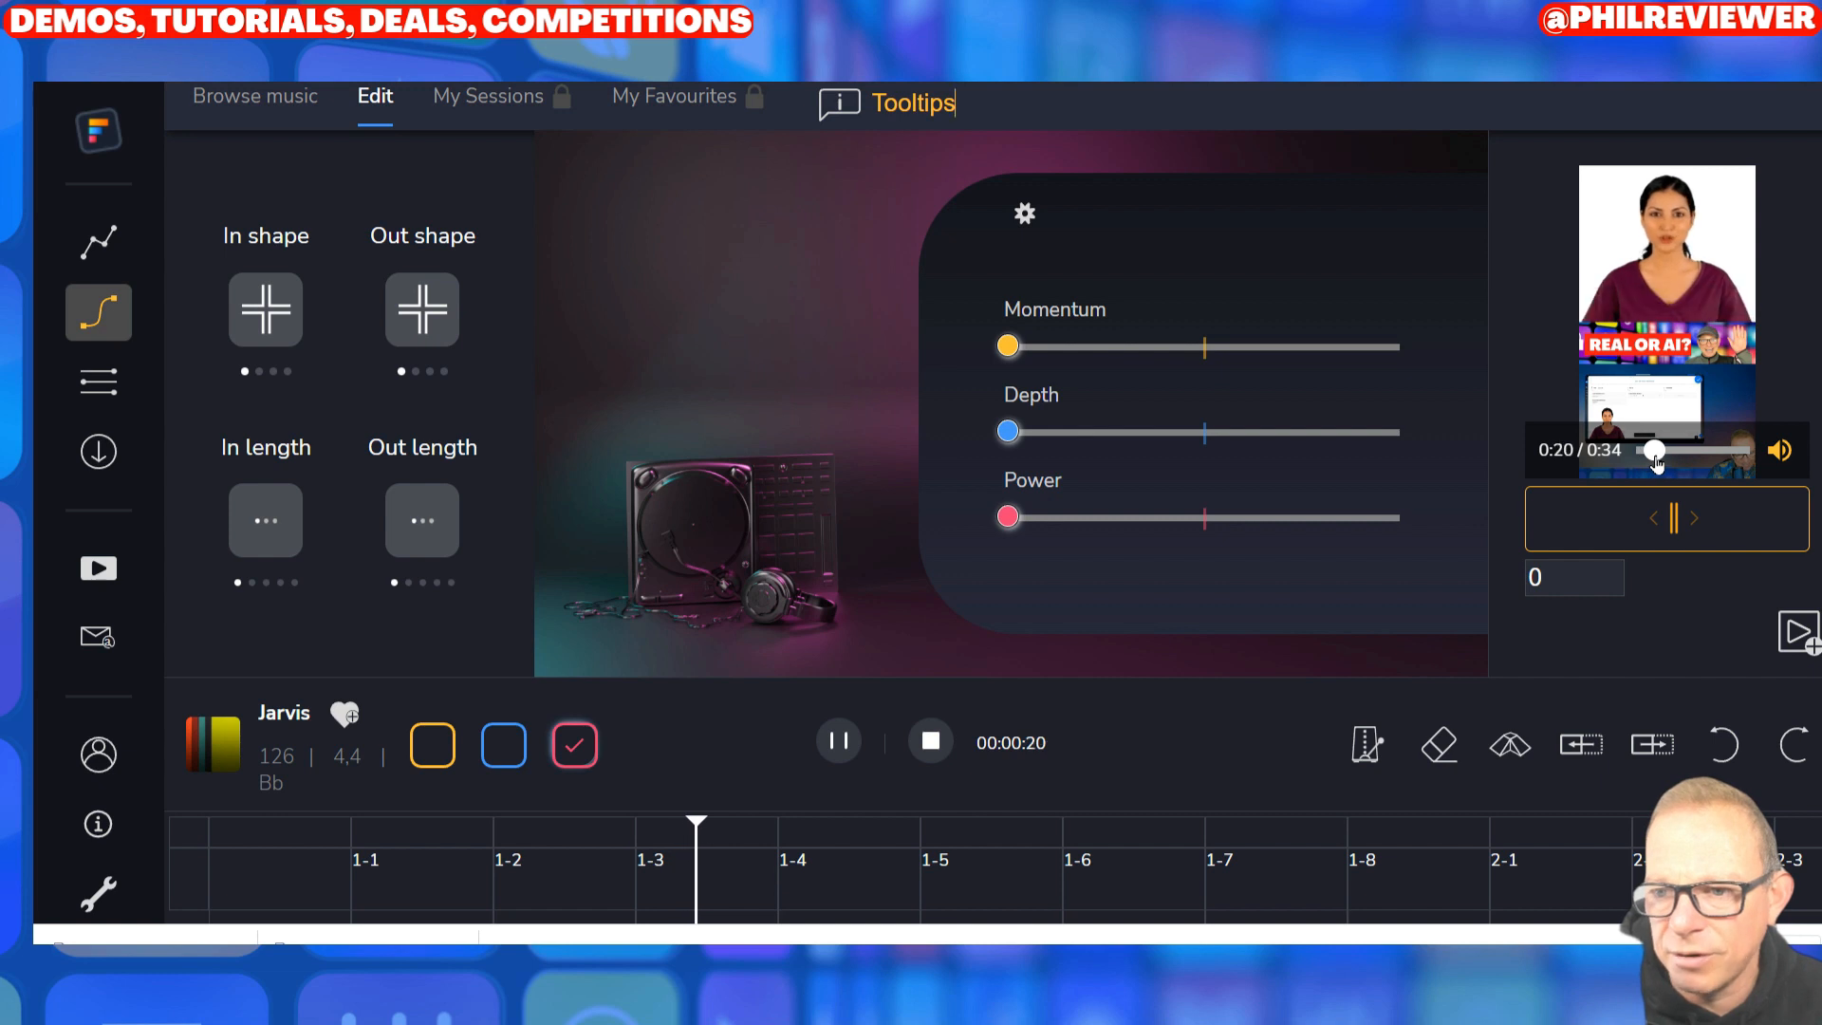
scroll(1319, 642, "down", 5)
scroll(1319, 643, "up", 5)
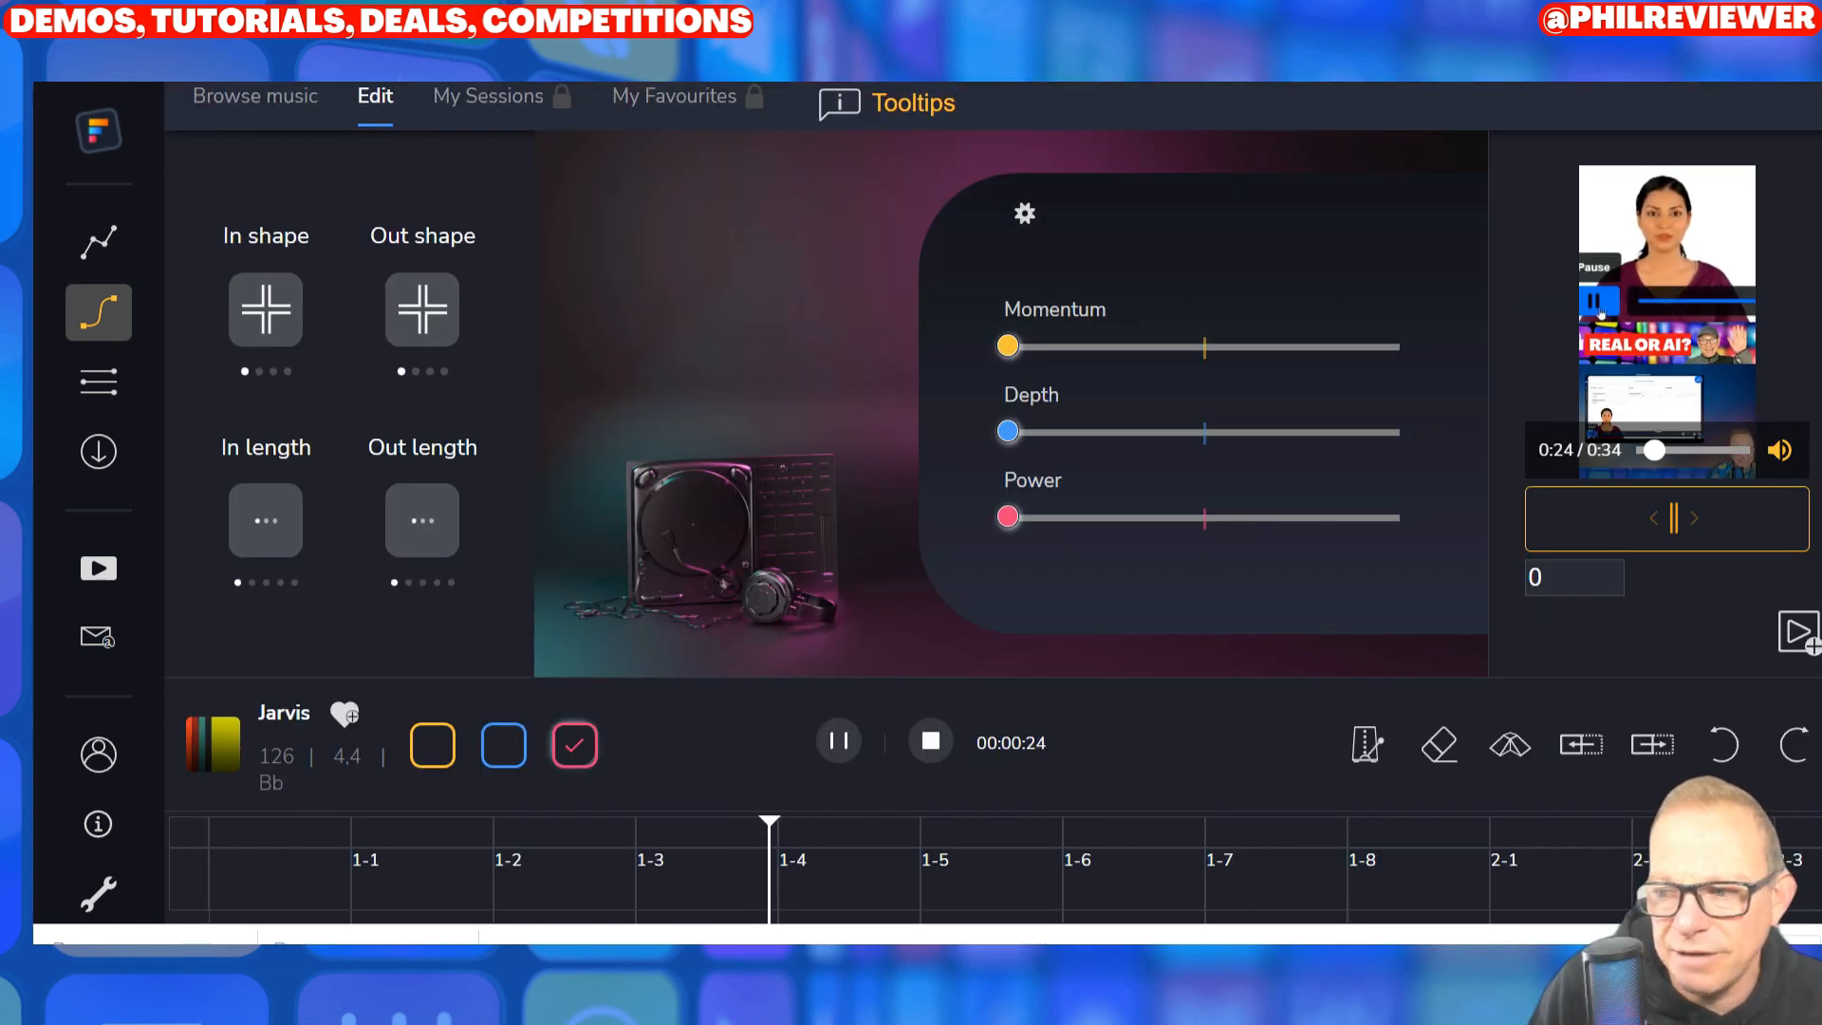
left_click(840, 745)
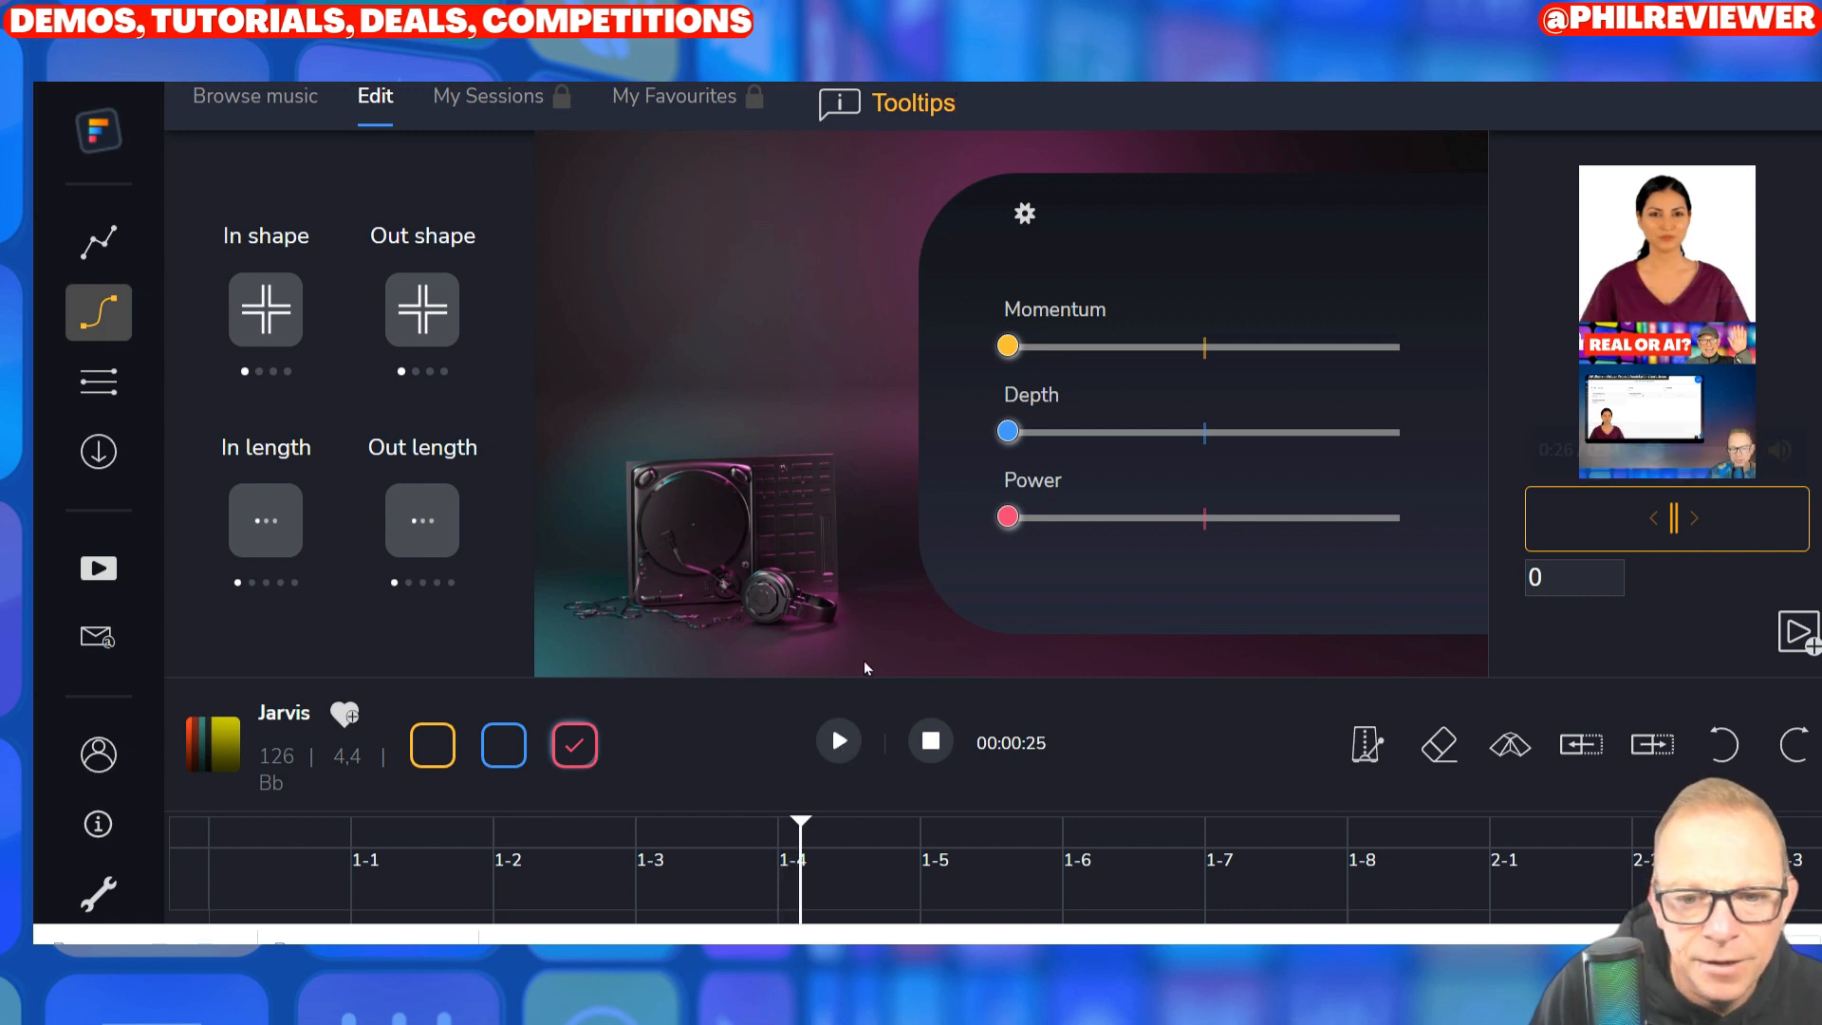
Step: Play from the 7-second mark and record one rise and fall each for Power, Momentum and Depth, in that order
left_click_drag(808, 831, 449, 843)
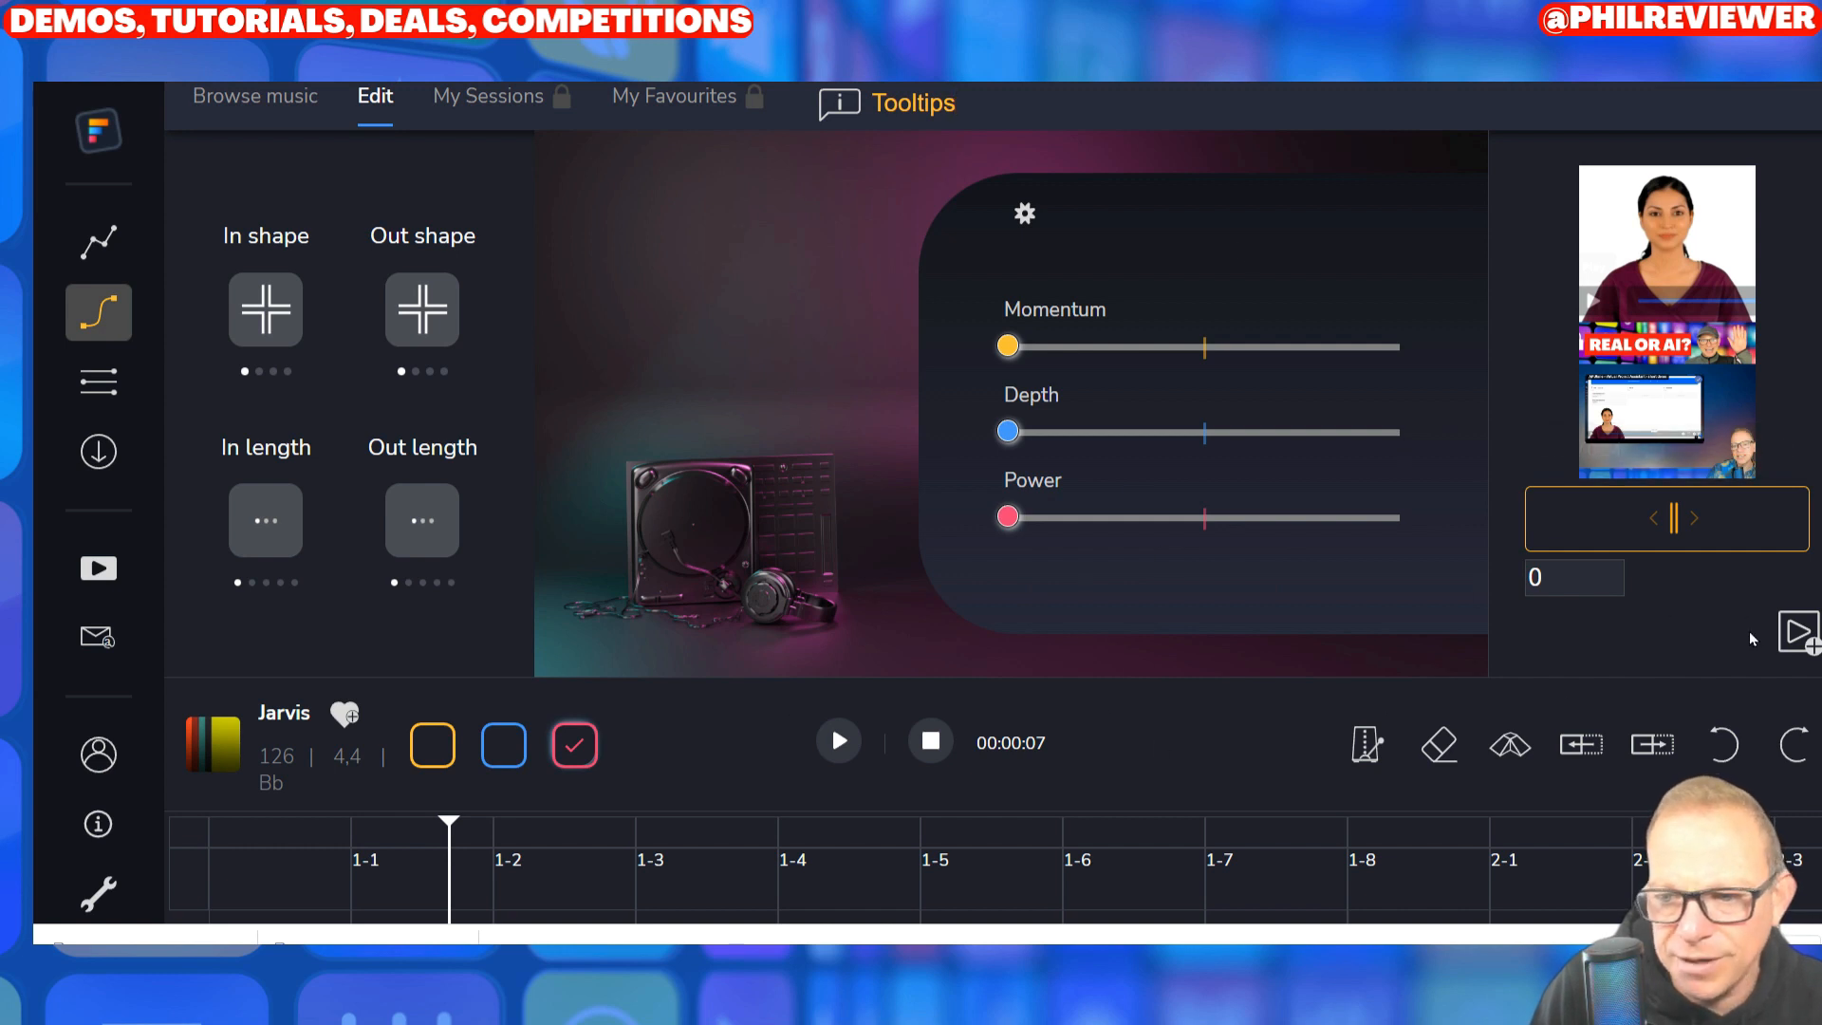
left_click(839, 741)
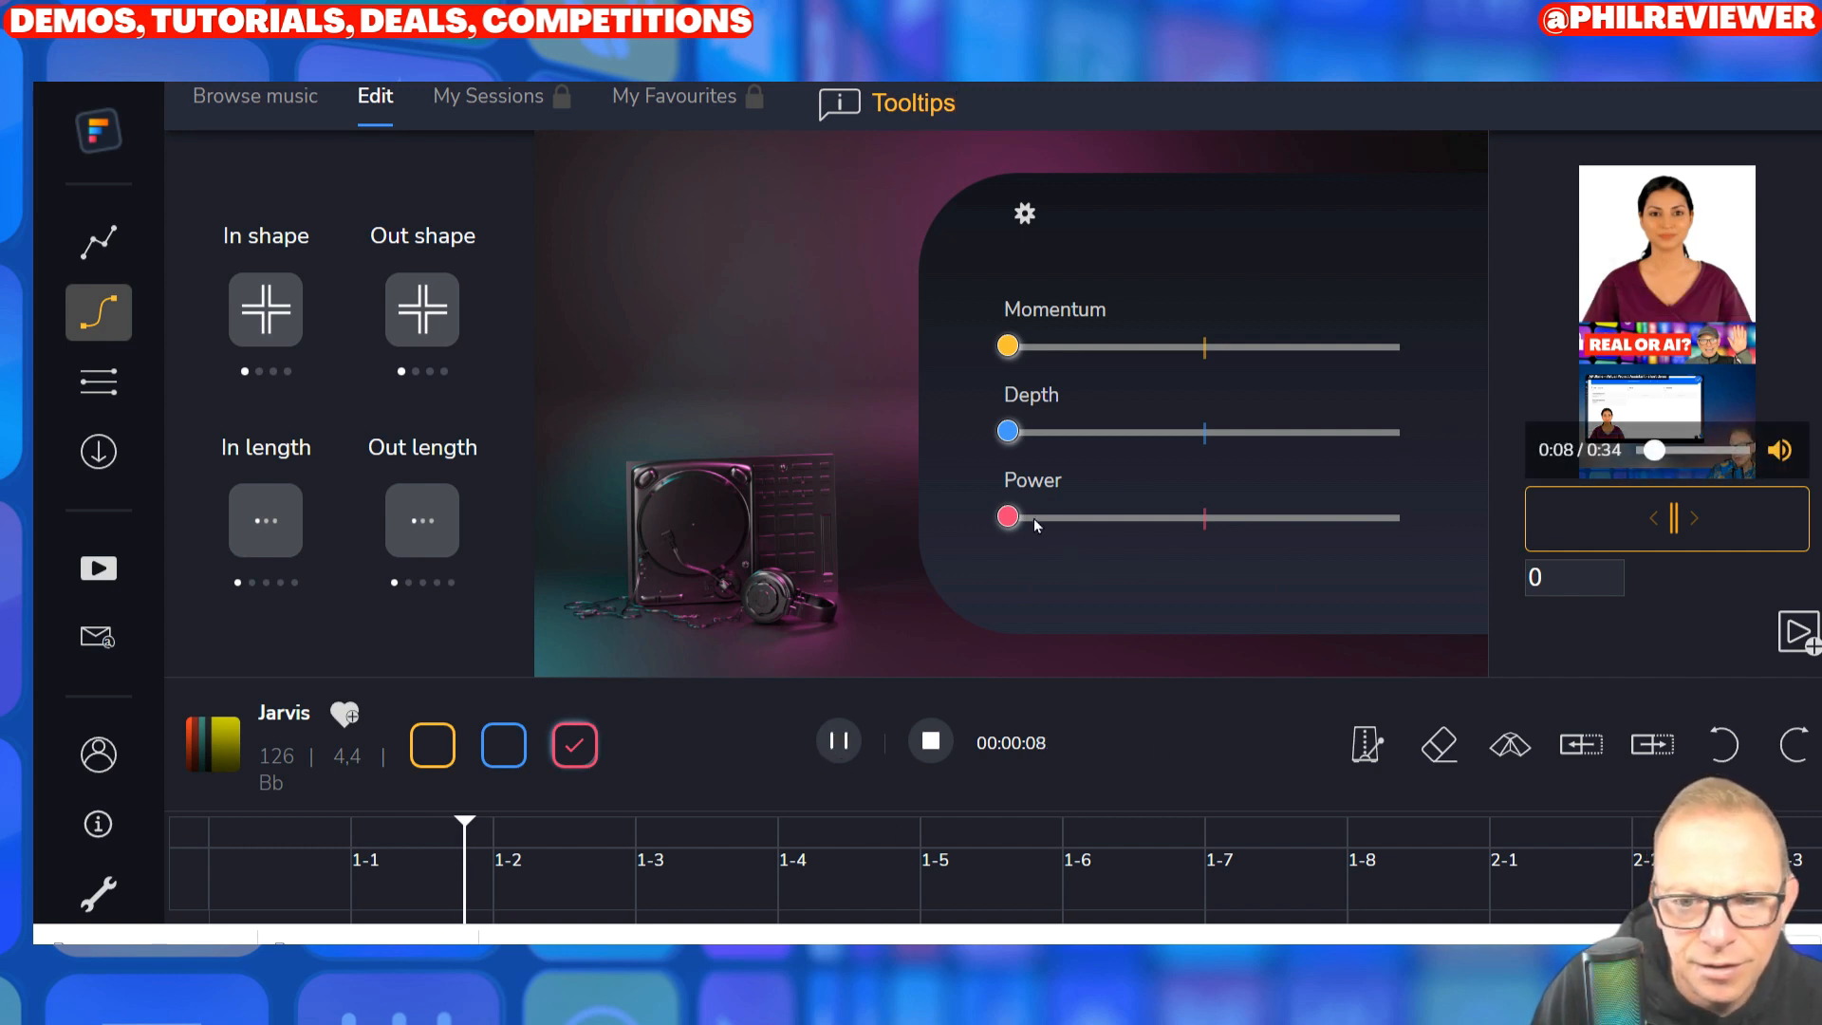
mouse_move(1008, 517)
left_mouse_down()
mouse_move(1386, 518)
mouse_move(1008, 520)
left_mouse_up()
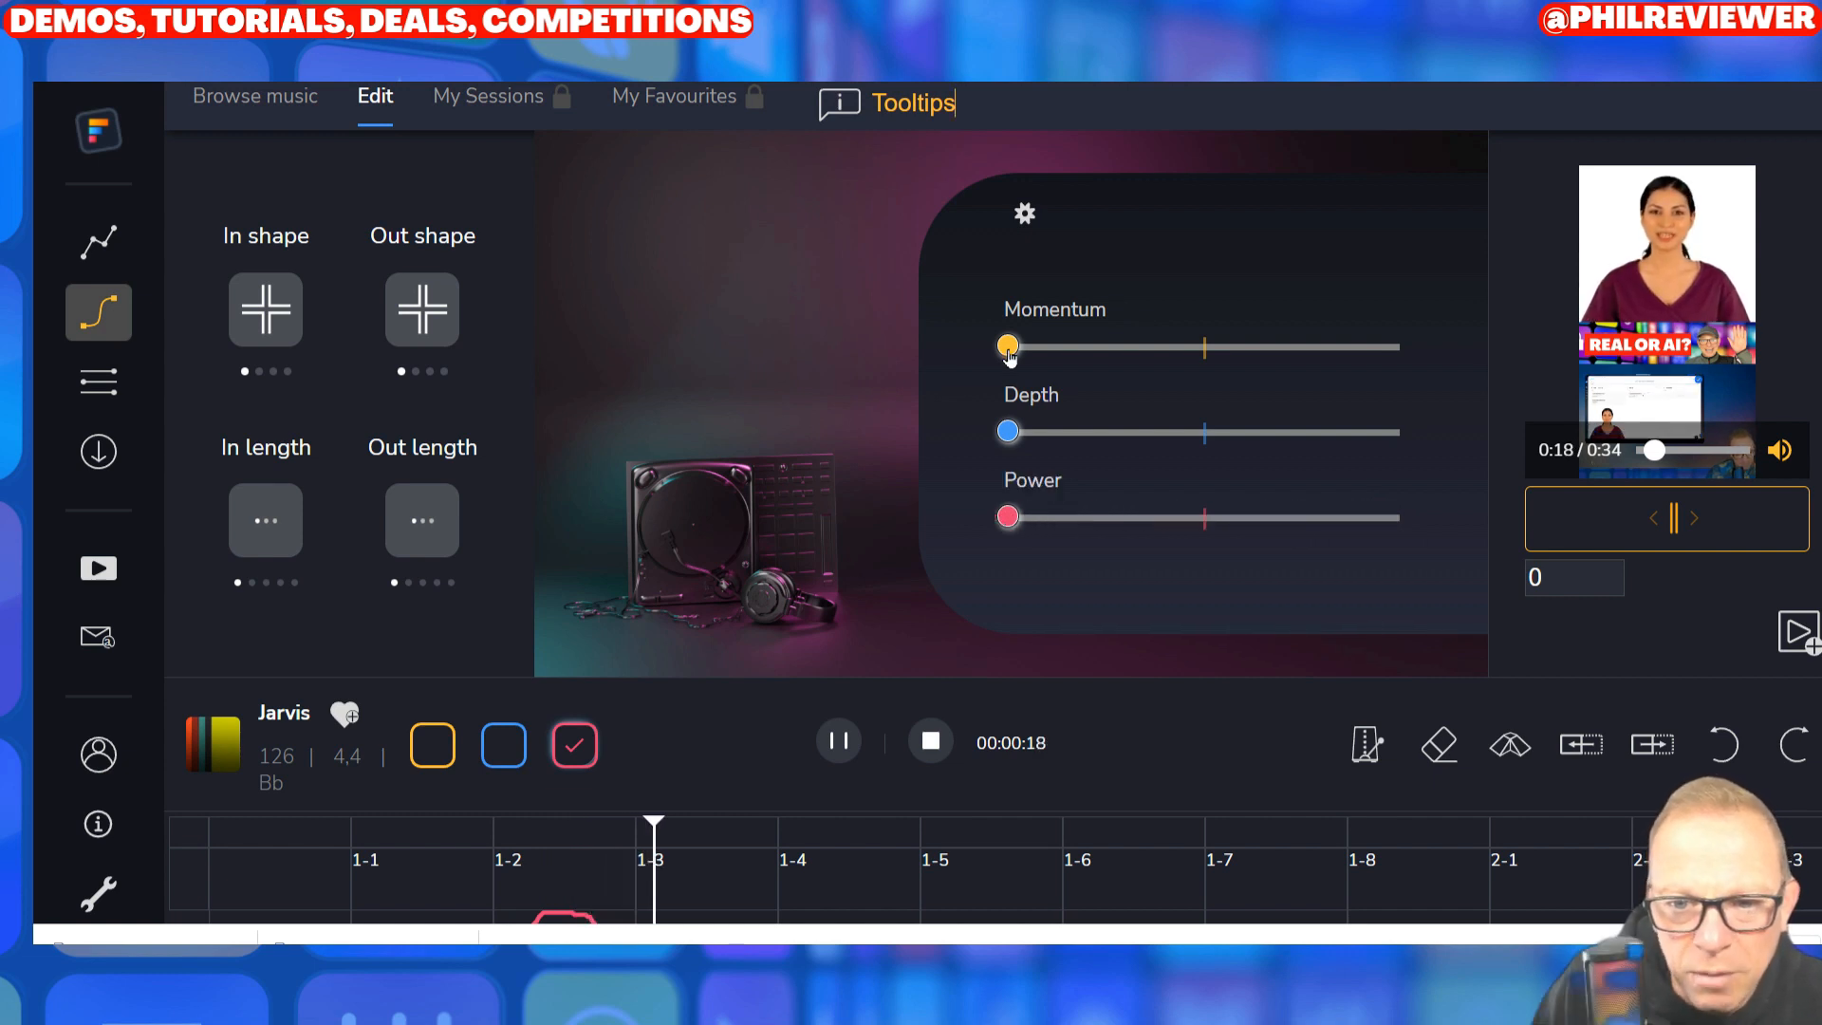
left_click_drag(1008, 349, 1397, 455)
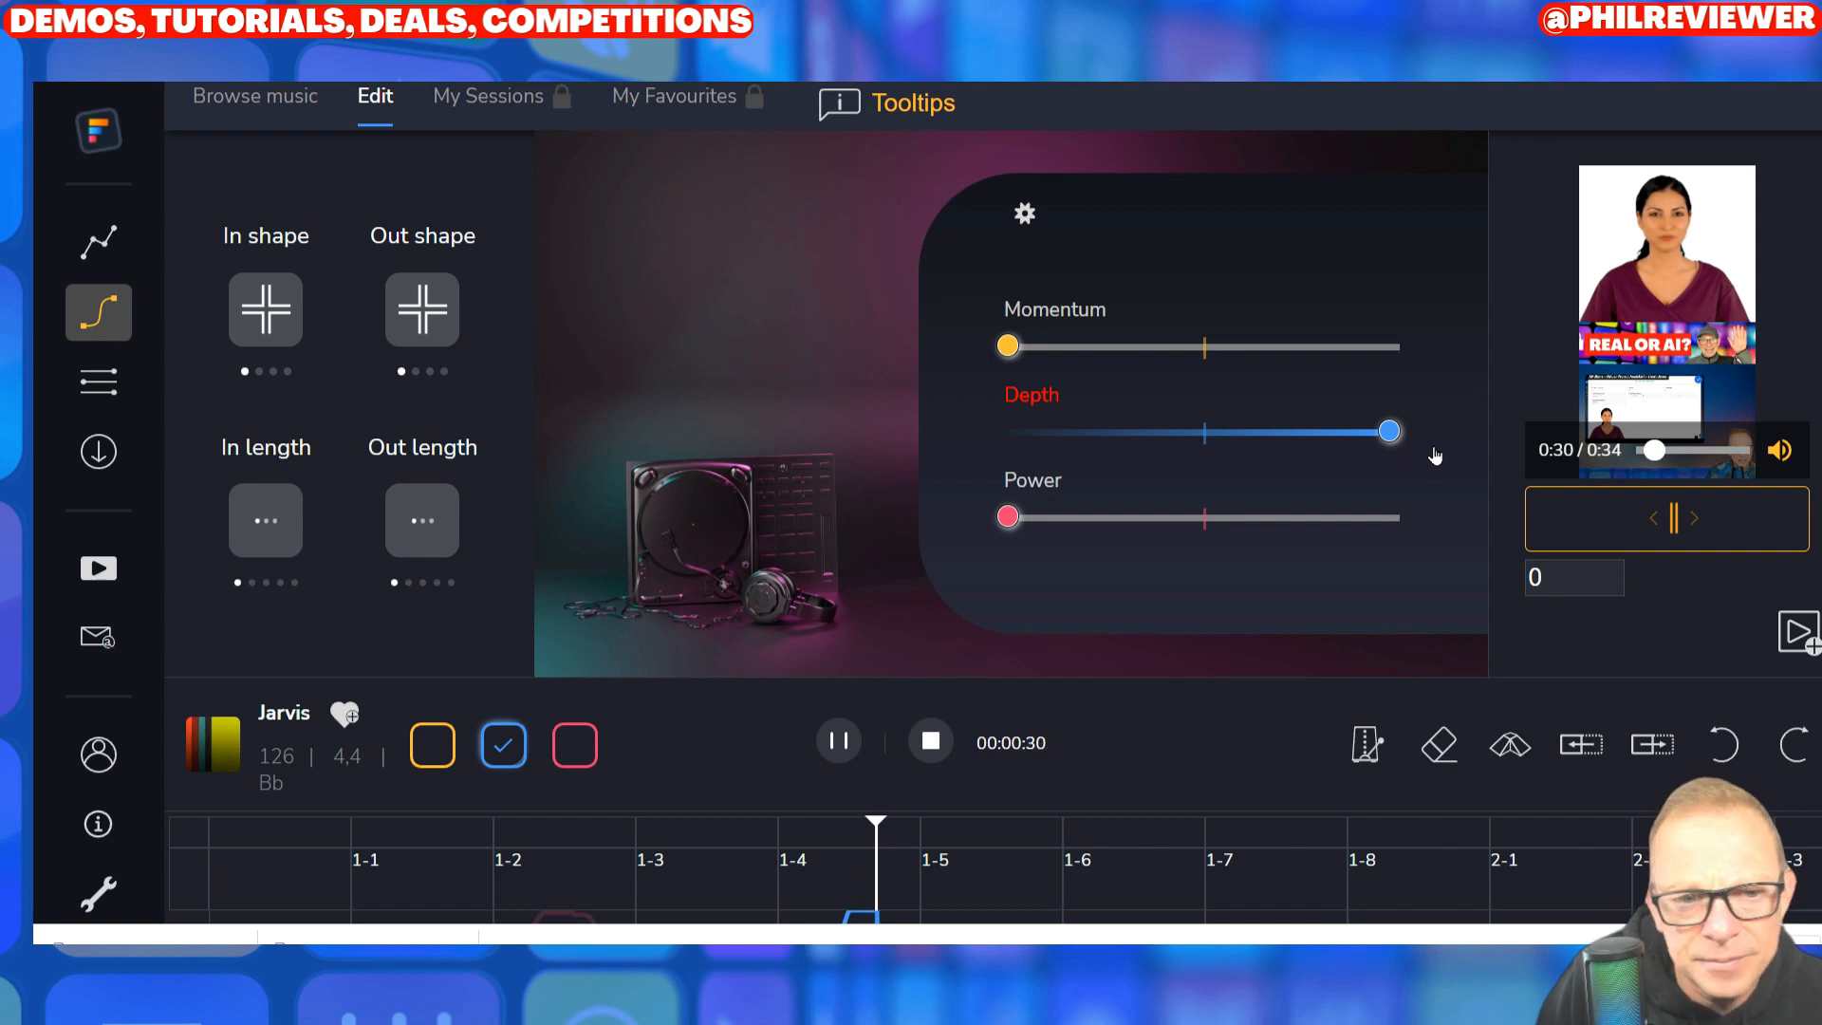
left_click_drag(1430, 459, 503, 390)
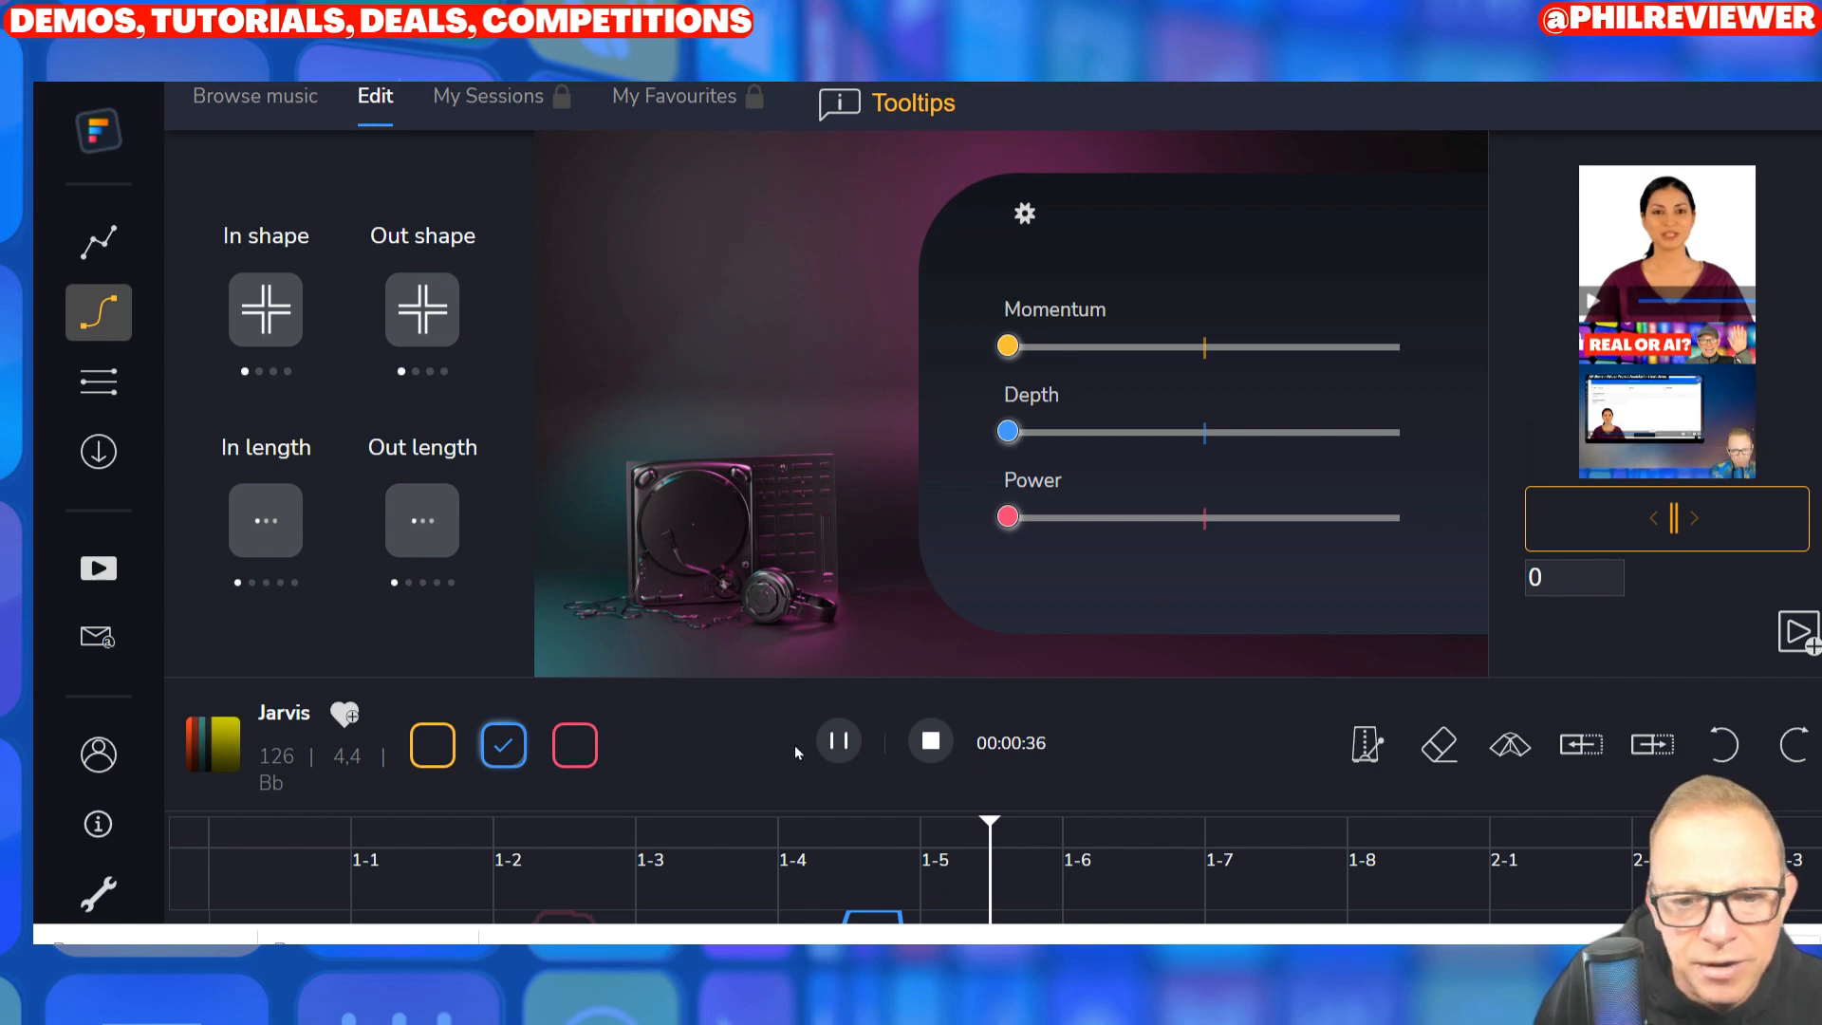
scroll(978, 680, "down", 5)
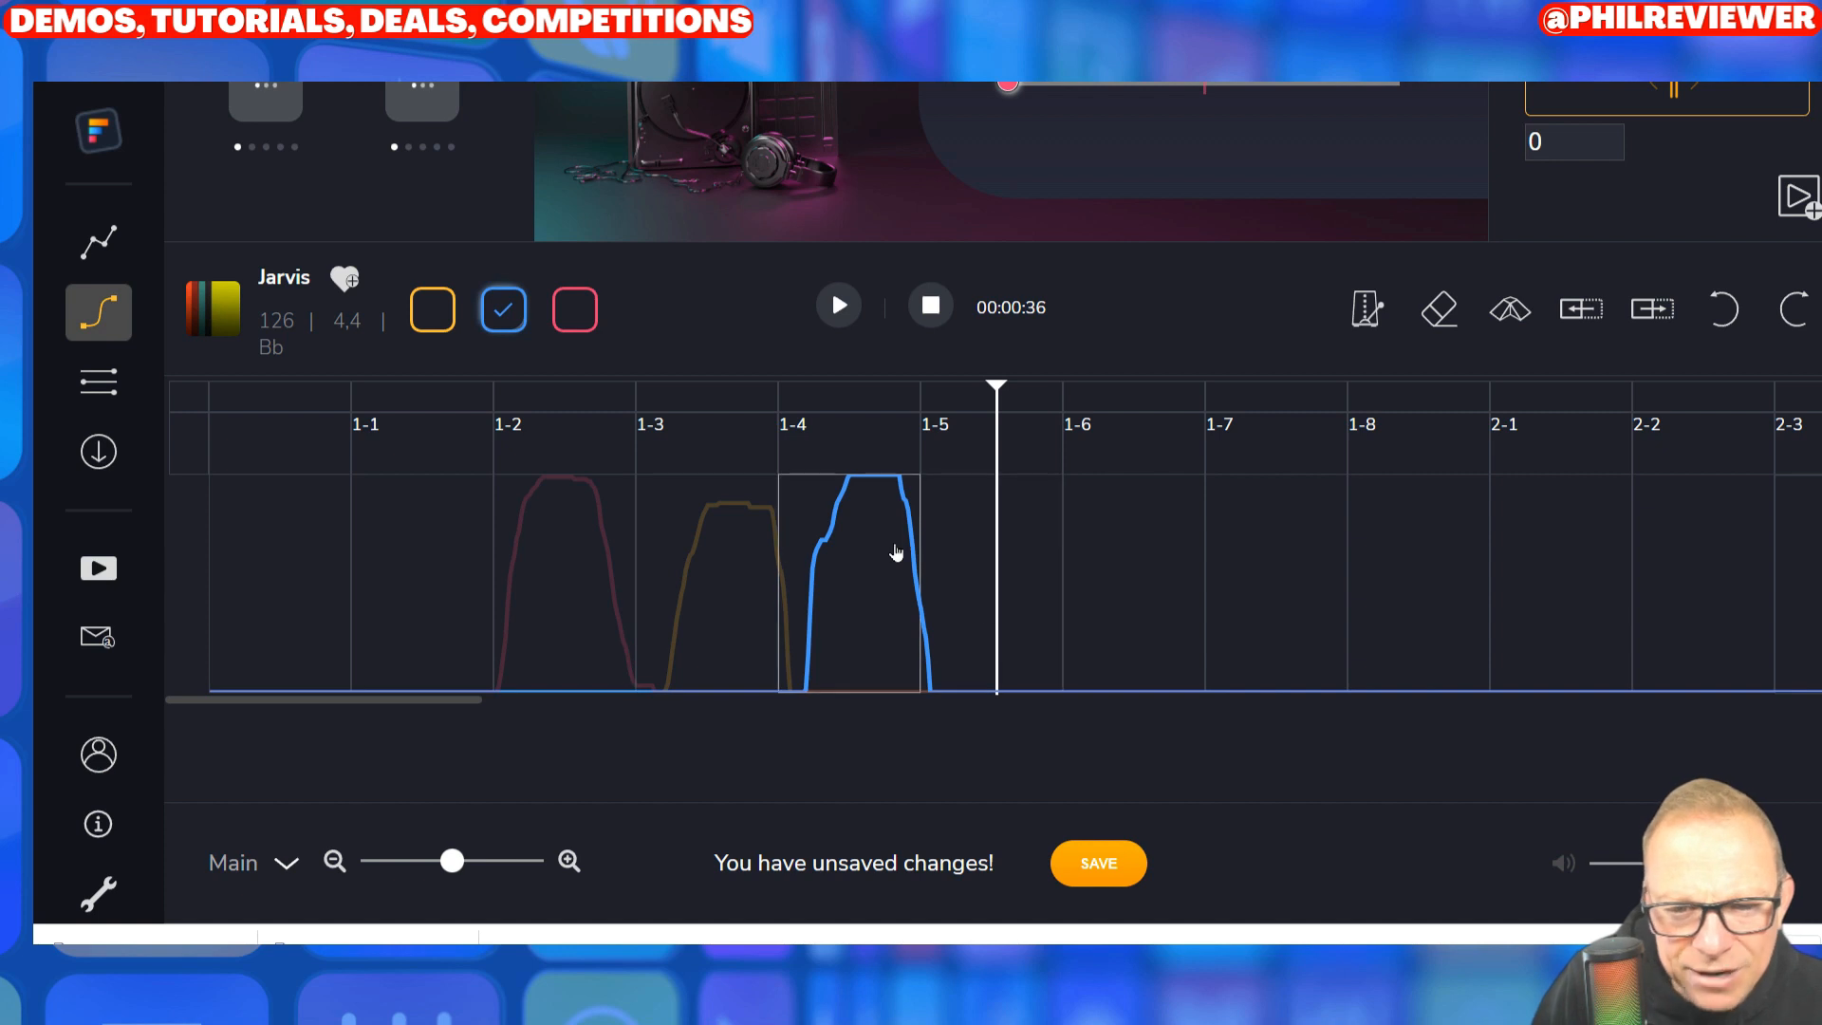
scroll(1367, 650, "up", 5)
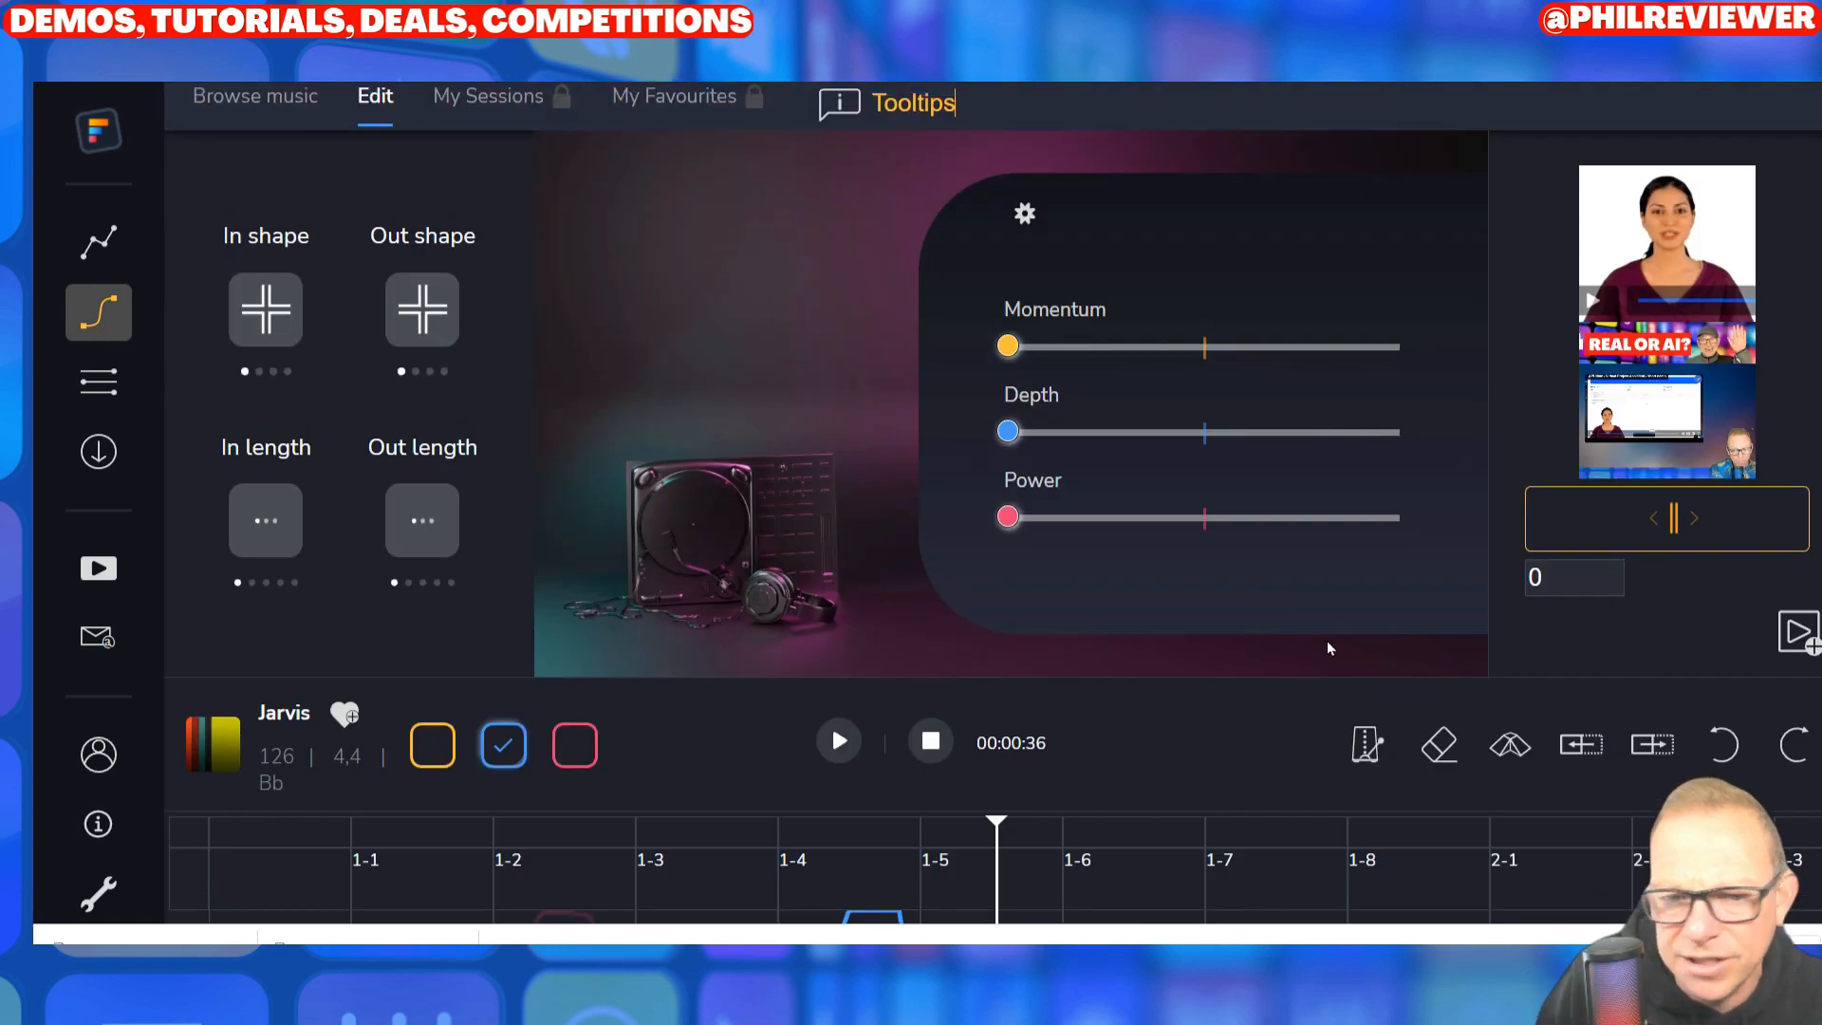
Step: Try to change the Out shape transition of the Depth curve
left_click(462, 336)
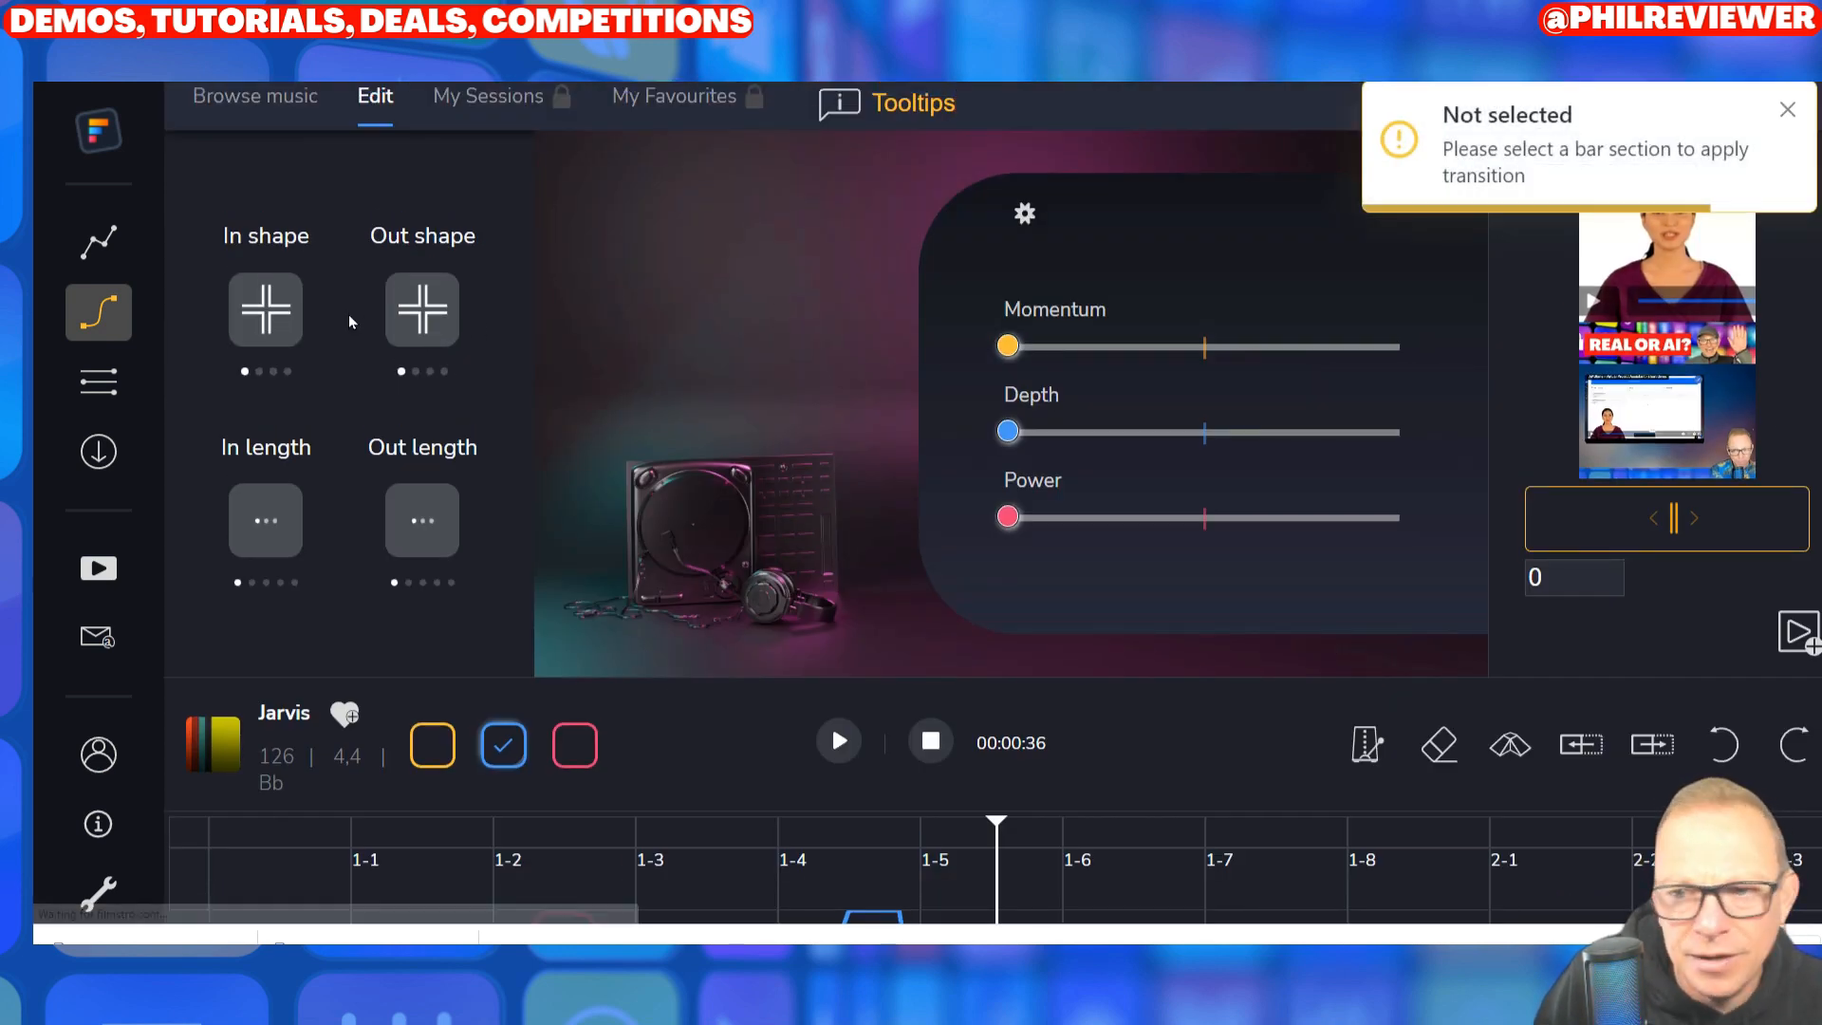
left_click(463, 336)
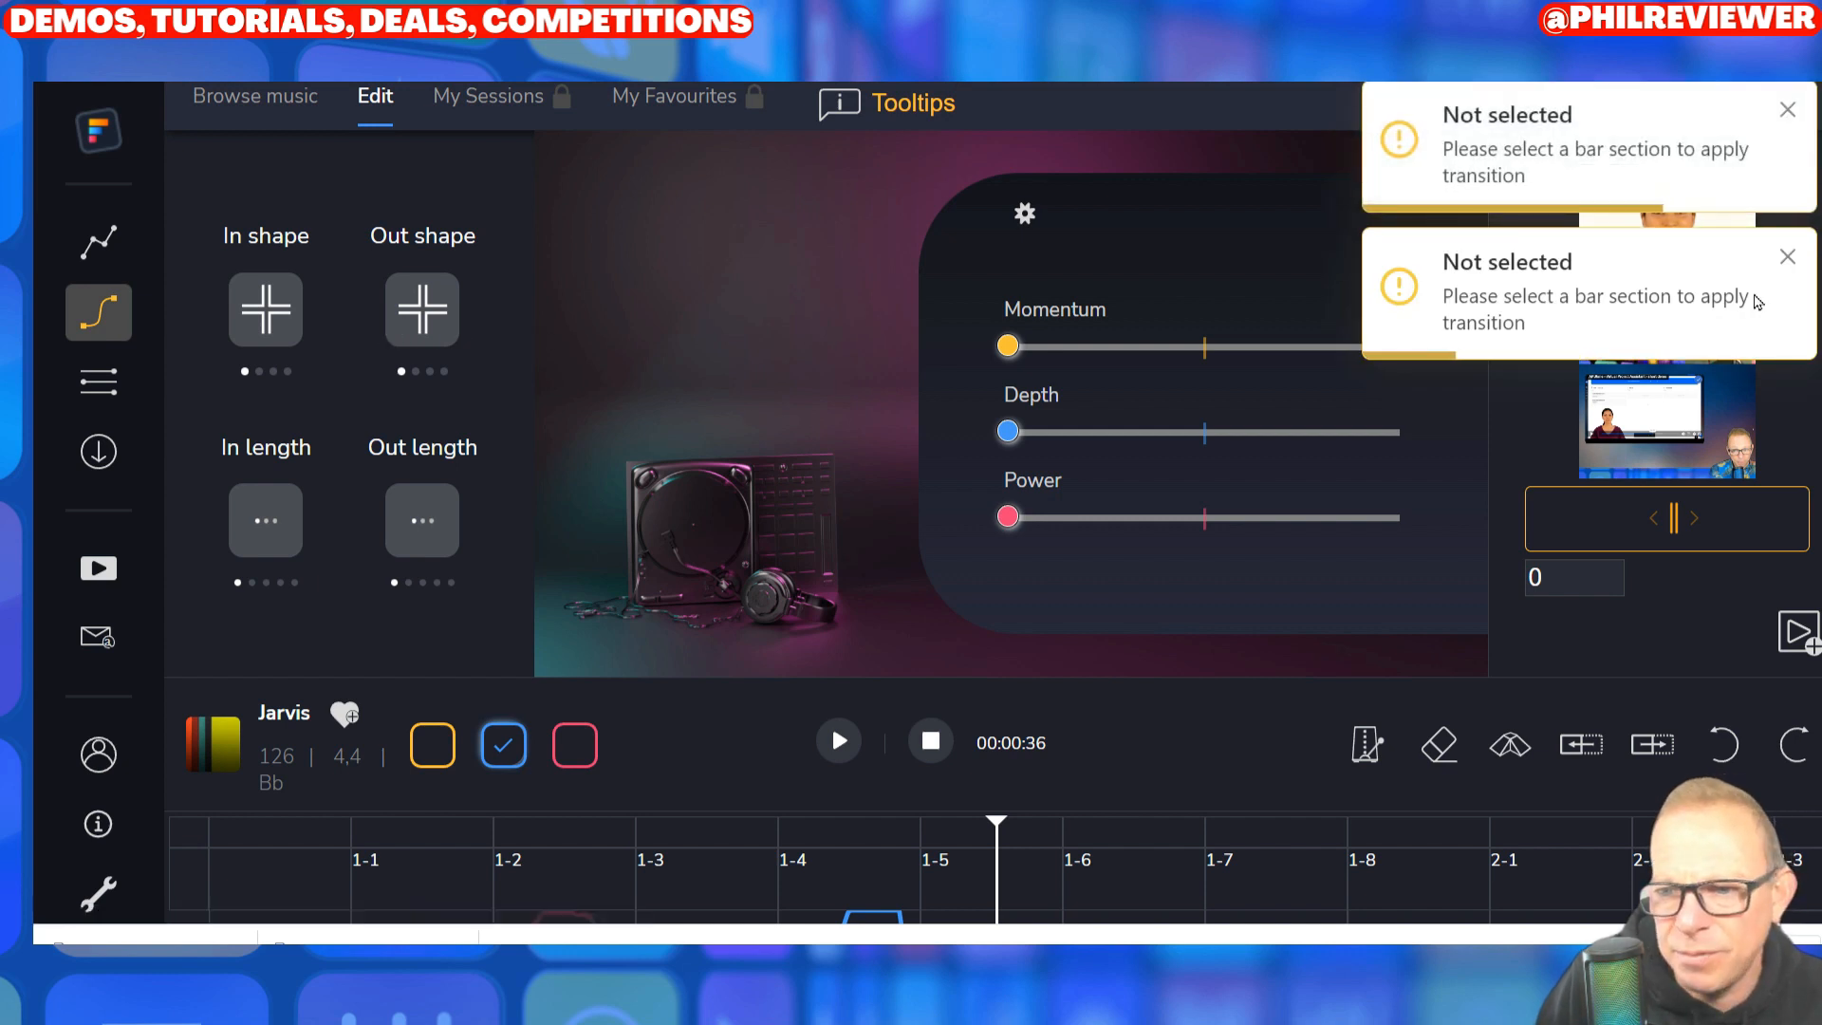
left_click(1786, 258)
Step: Select bar section 1-4 of the Depth curve and set its In length transition to L
scroll(866, 517, "down", 5)
left_click(867, 516)
scroll(755, 327, "up", 5)
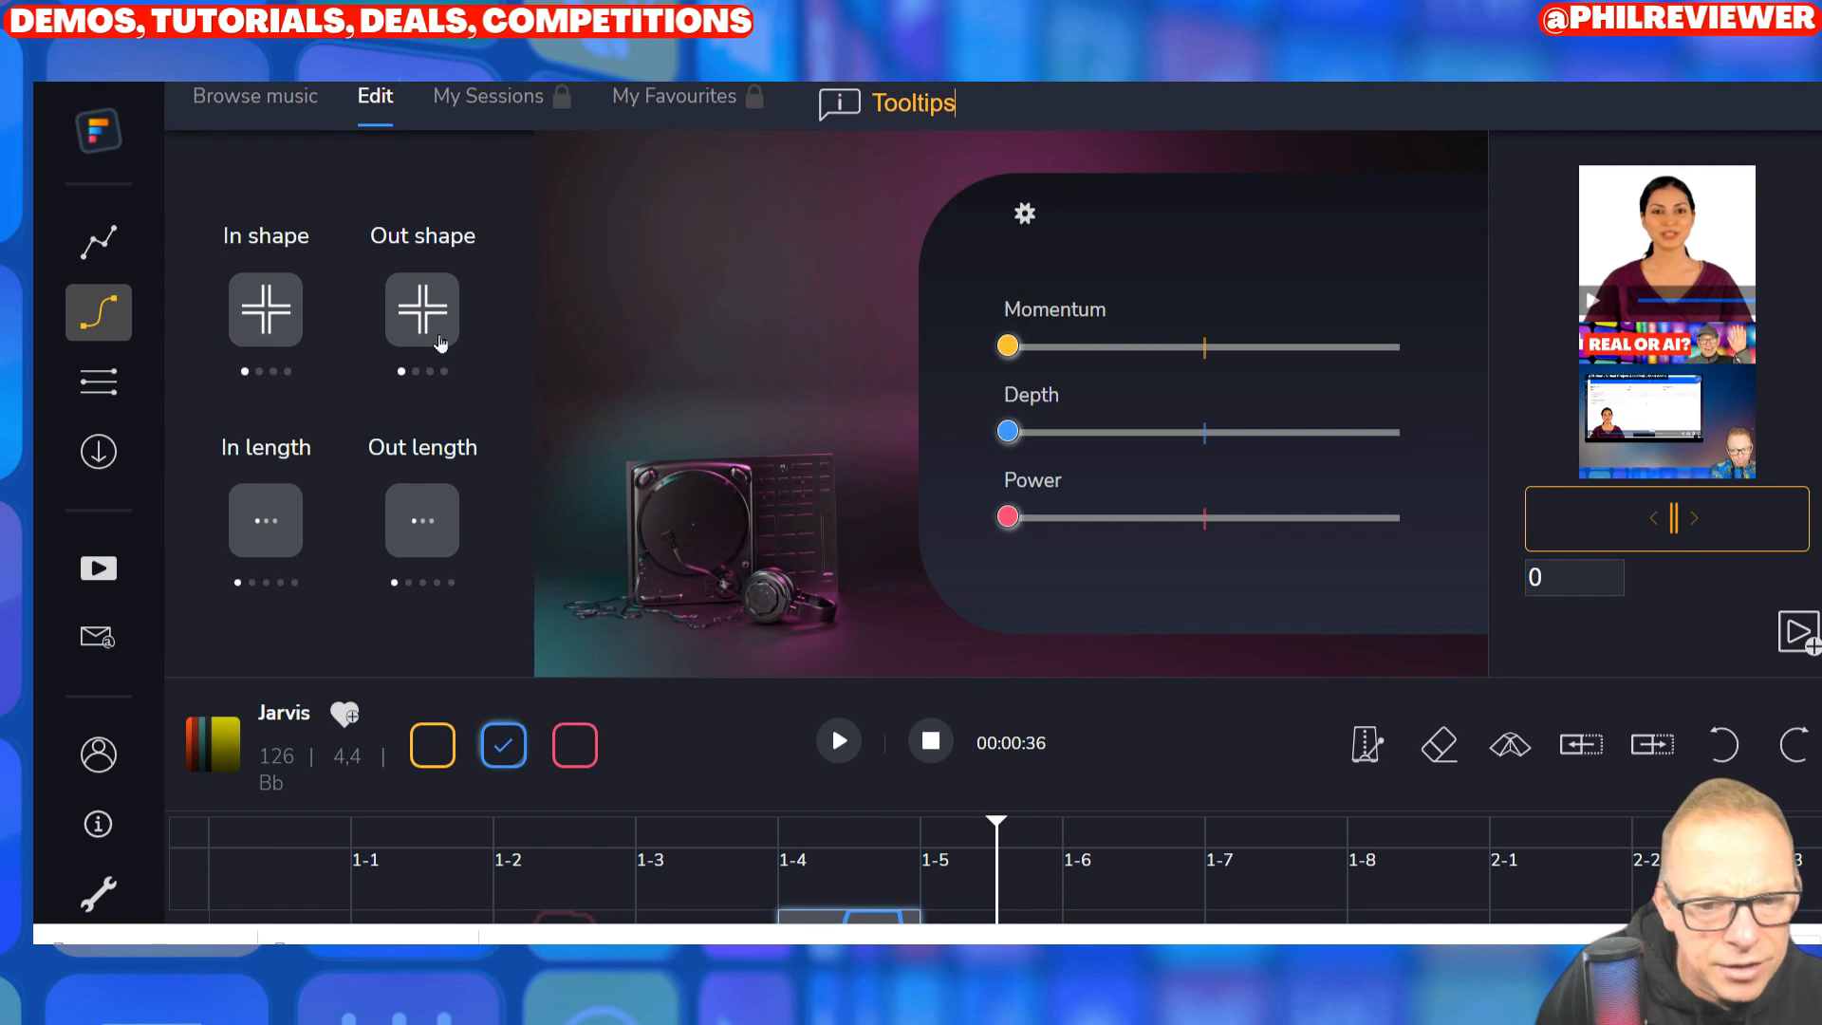
scroll(474, 344, "down", 5)
scroll(399, 284, "up", 5)
scroll(354, 232, "down", 5)
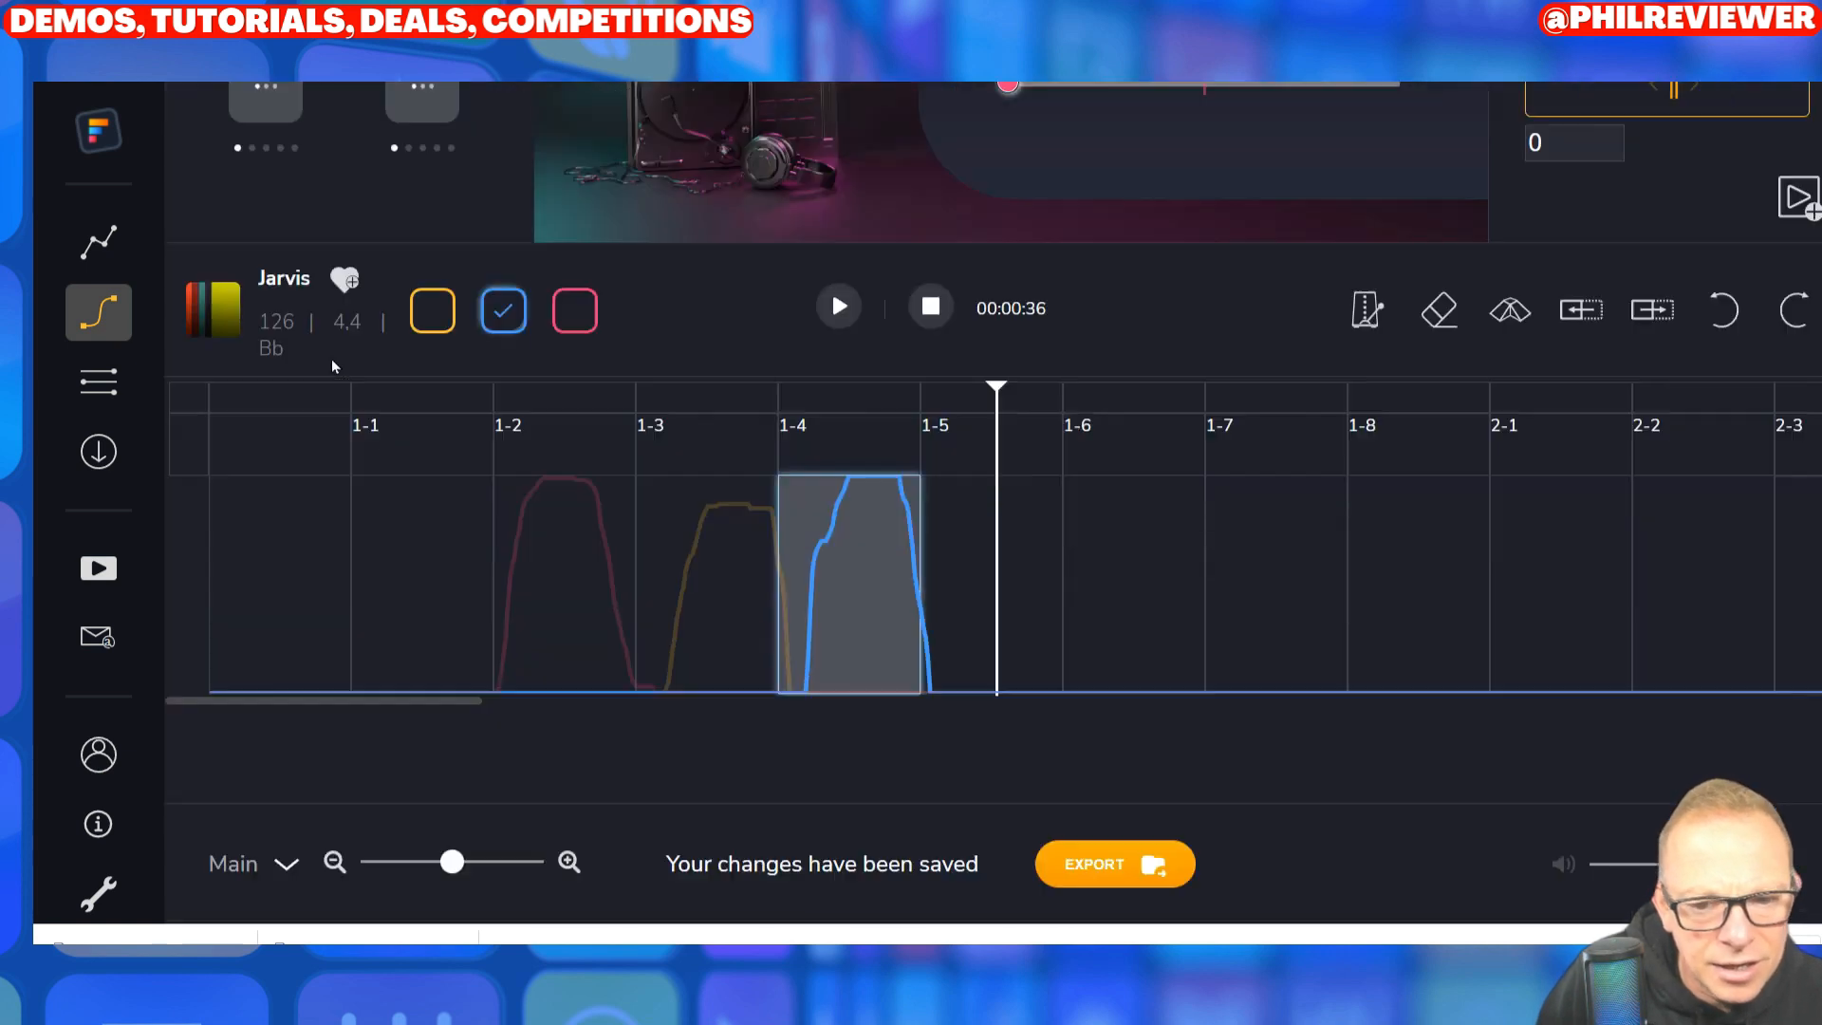
right_click(332, 353)
left_click(281, 111)
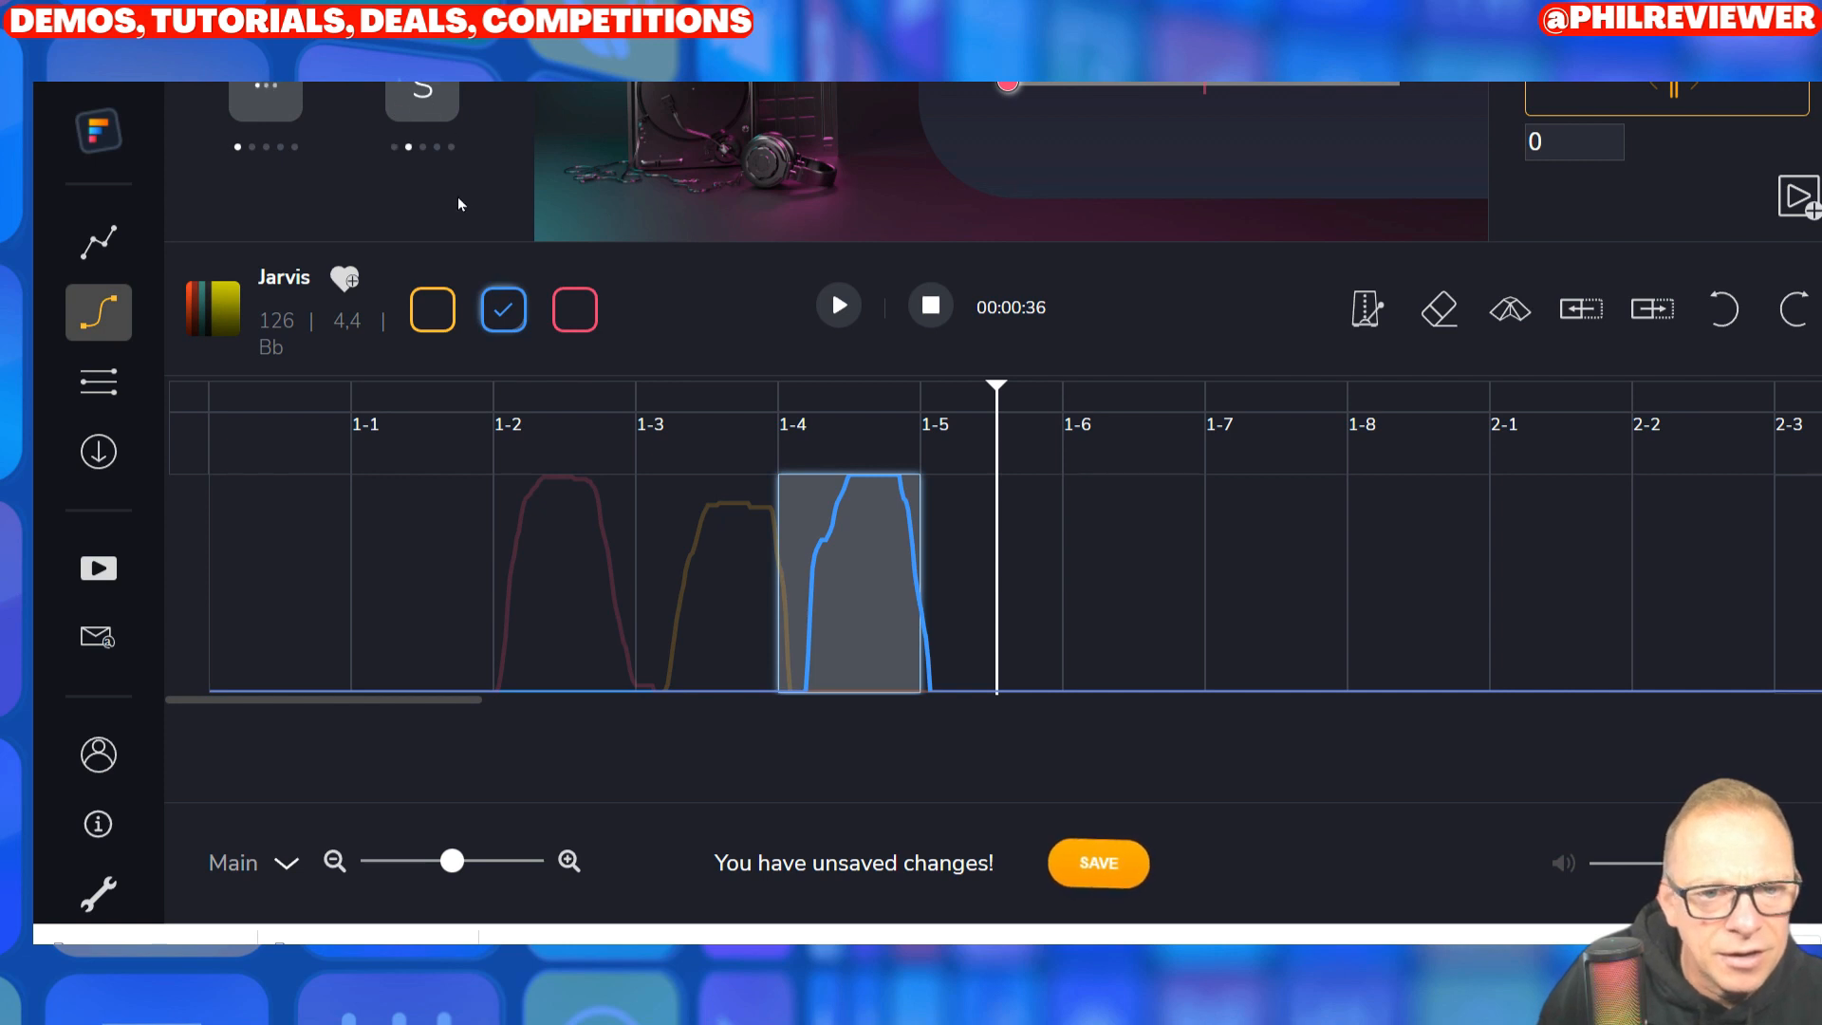
scroll(459, 203, "up", 5)
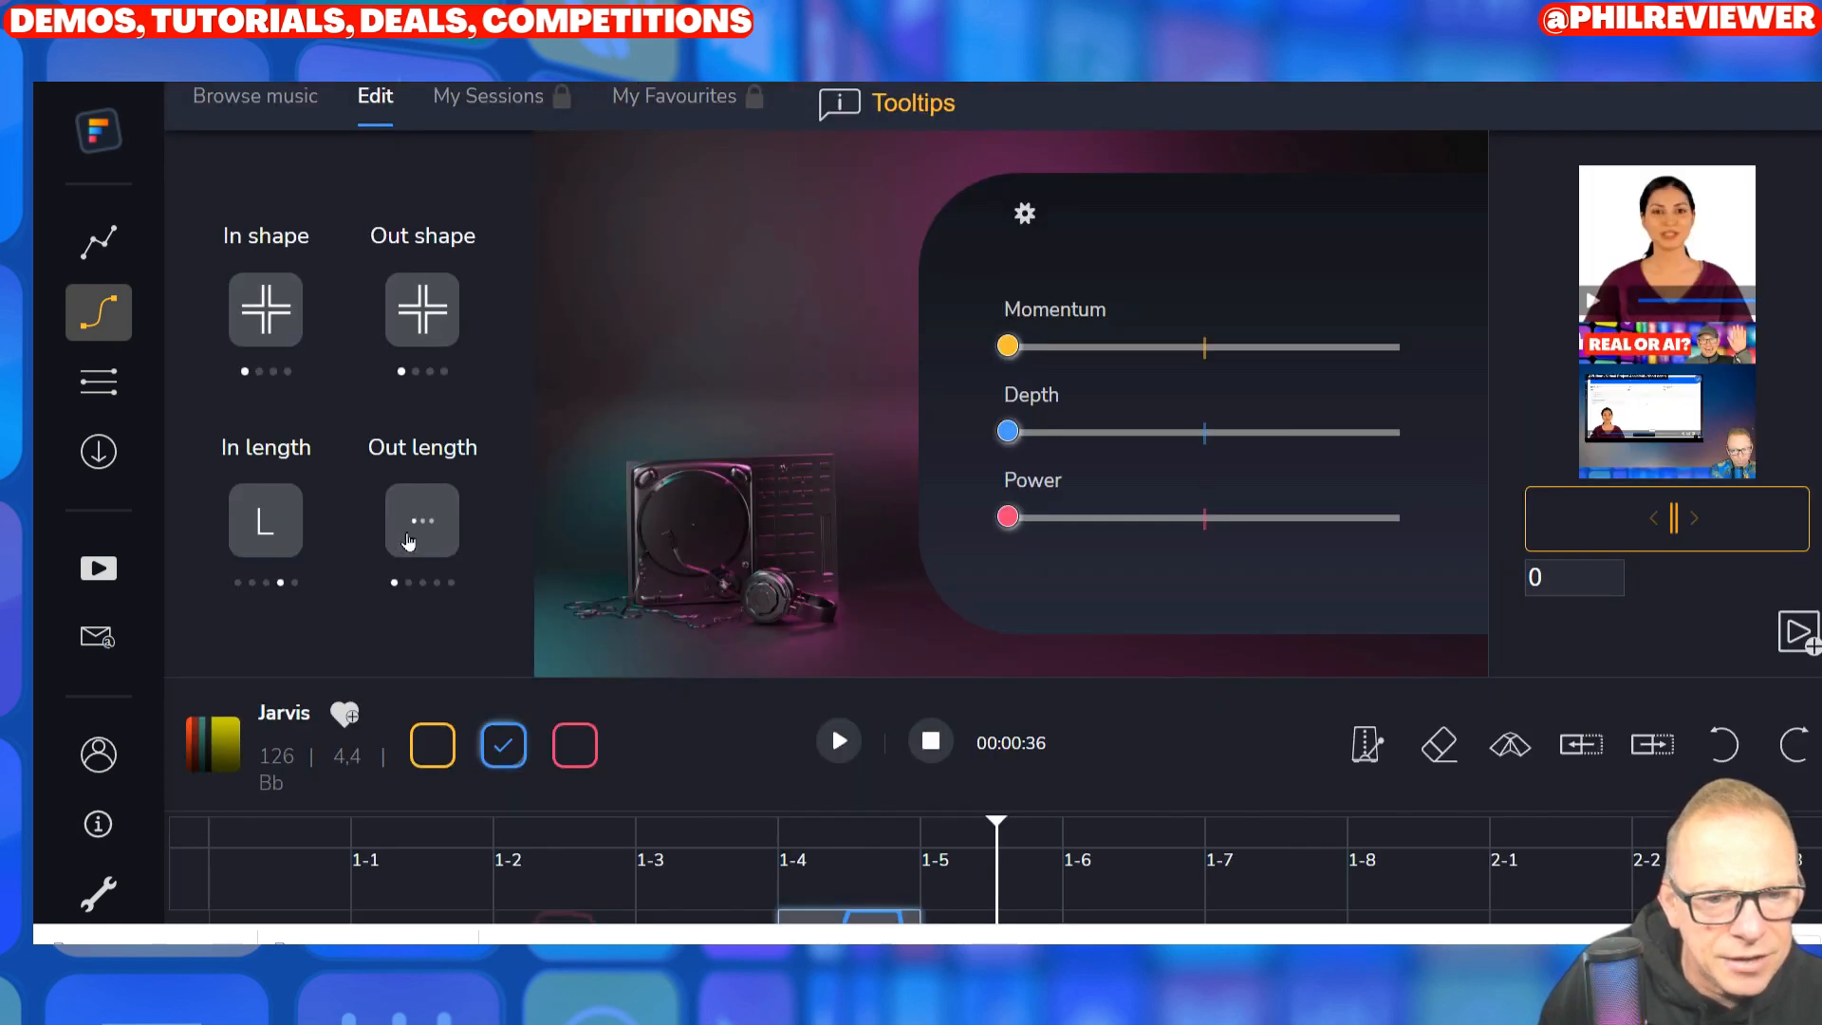
Step: Set the selected bar section's Out length to M and both its In shape and Out shape to the straight line
scroll(575, 332, "down", 5)
scroll(575, 333, "up", 5)
left_click(409, 311)
scroll(550, 379, "down", 5)
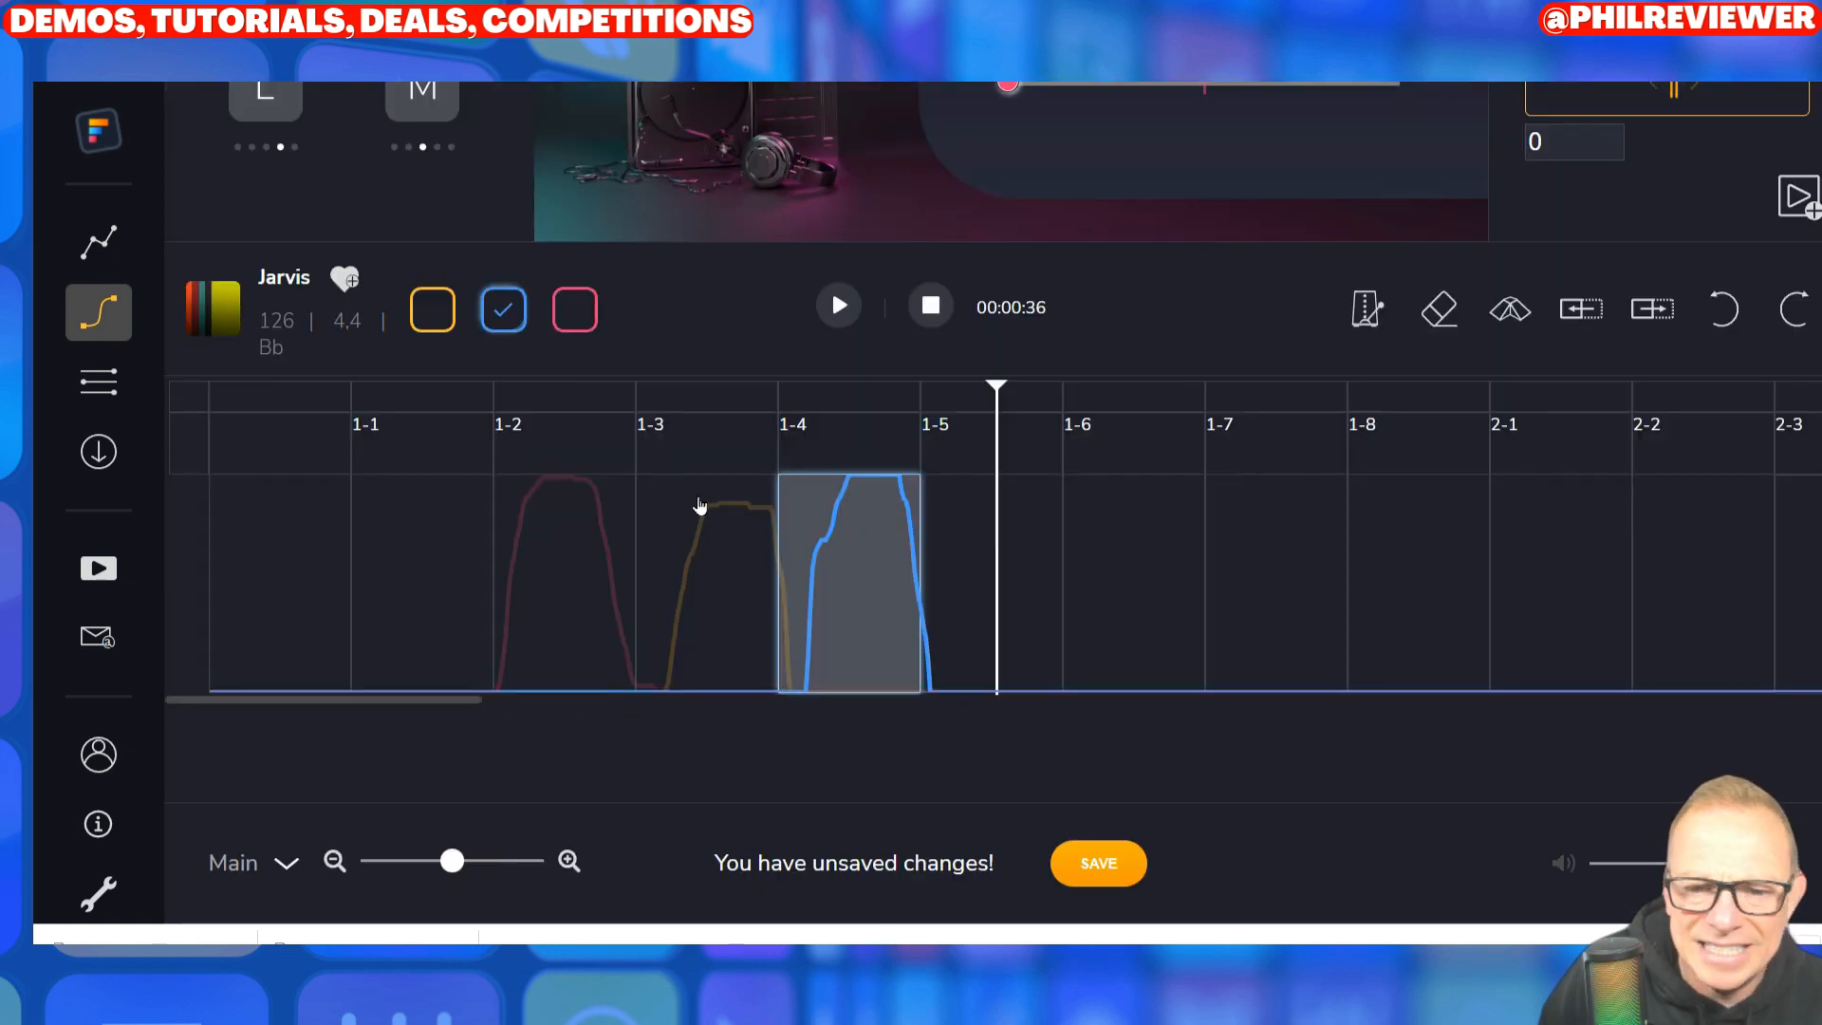
scroll(1212, 708, "up", 5)
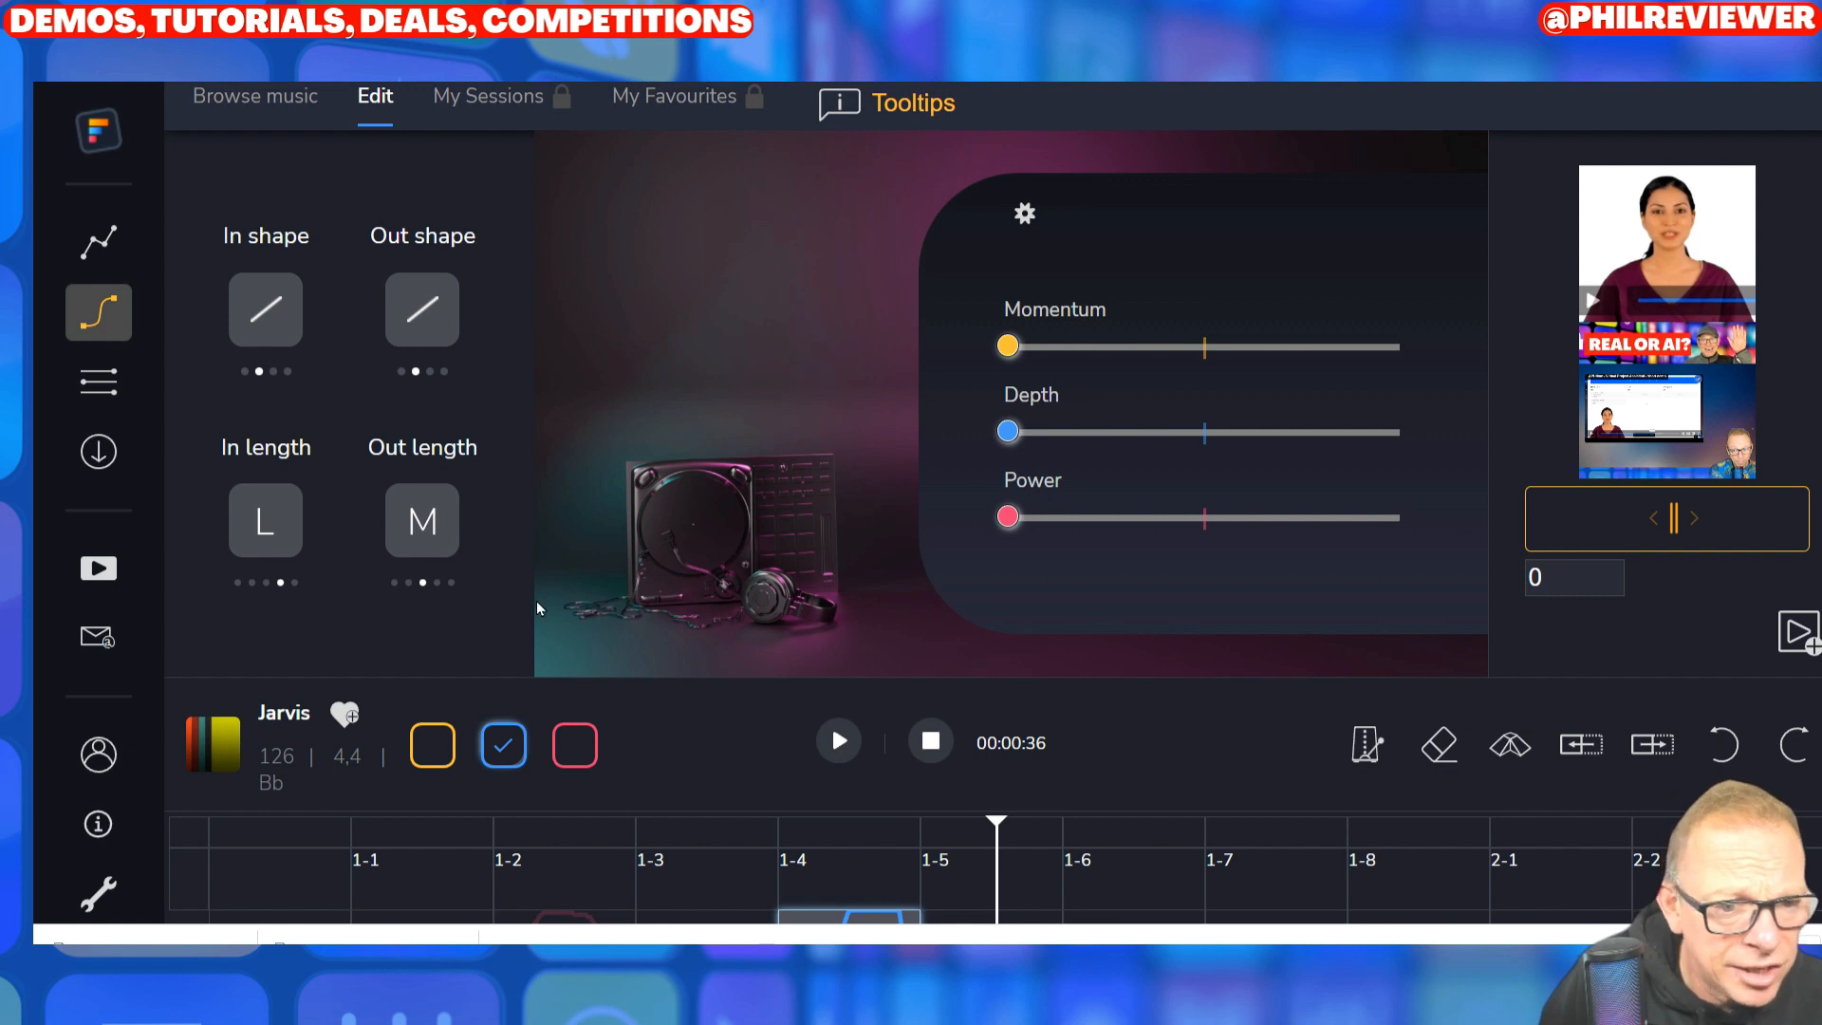
scroll(579, 520, "down", 5)
scroll(611, 523, "up", 5)
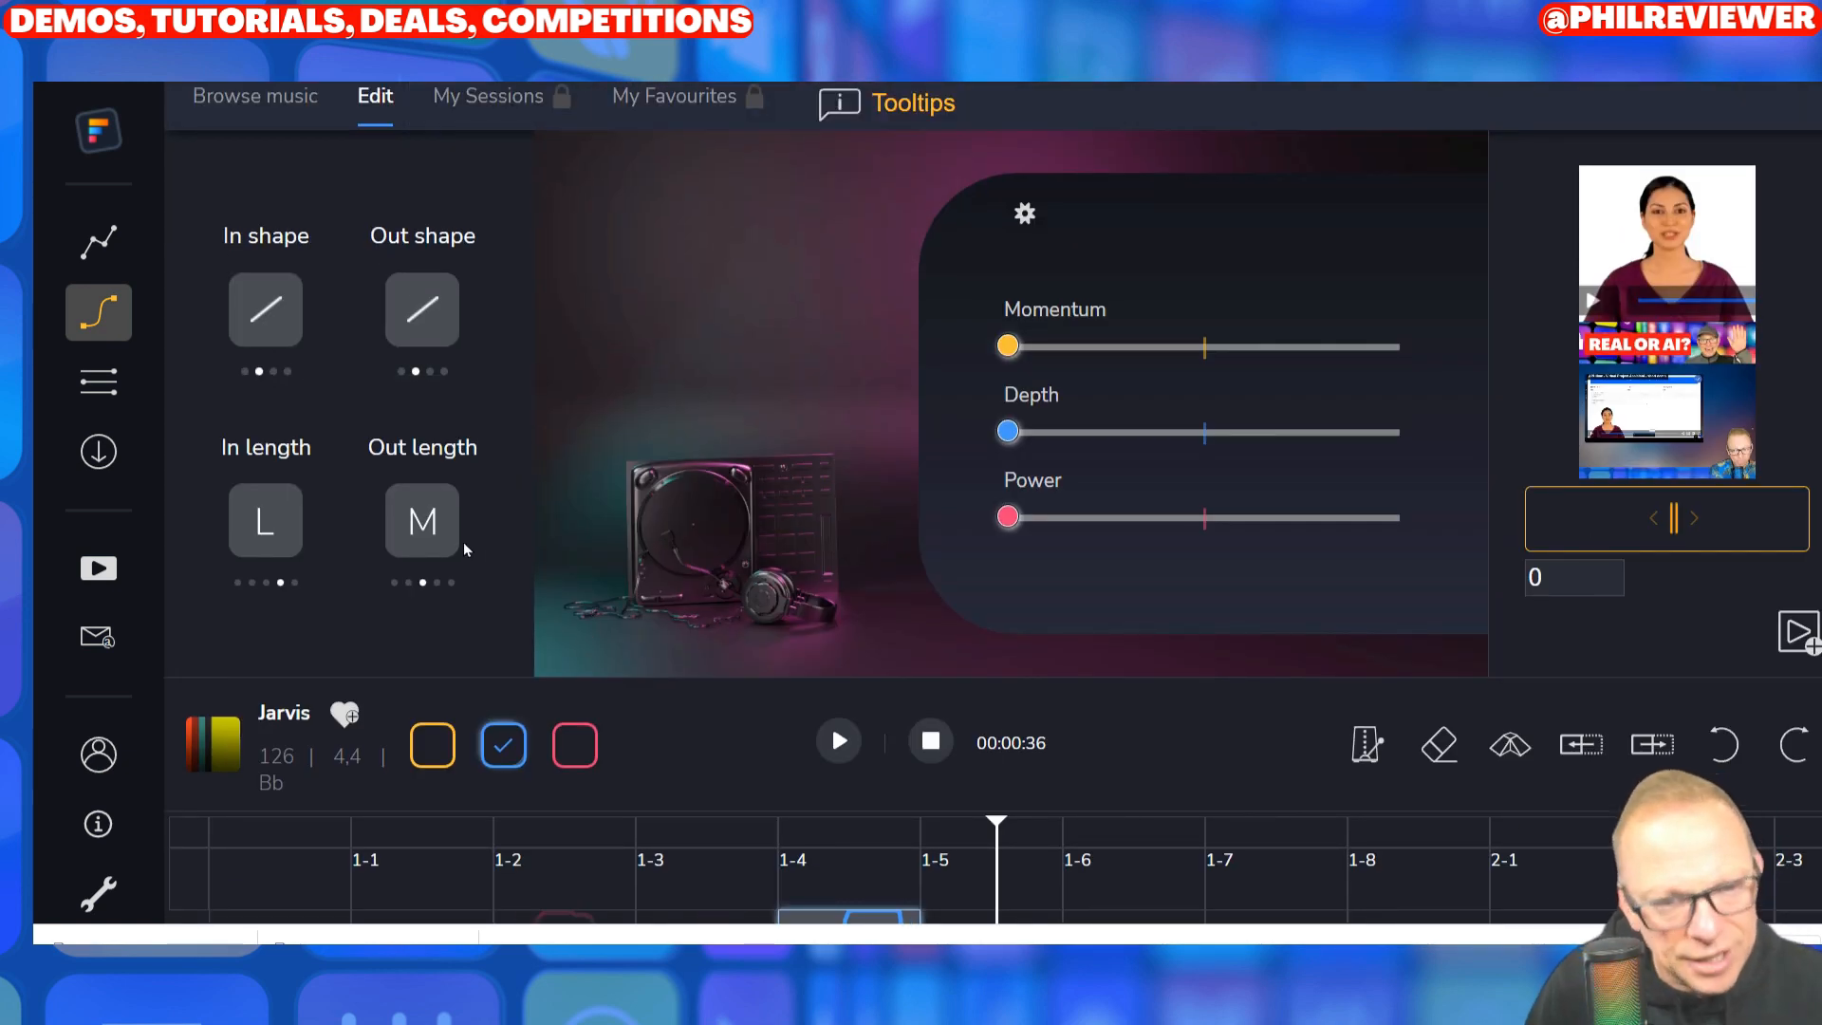
Step: View the list of sounds to include in the music export and the timeline template options
left_click(112, 397)
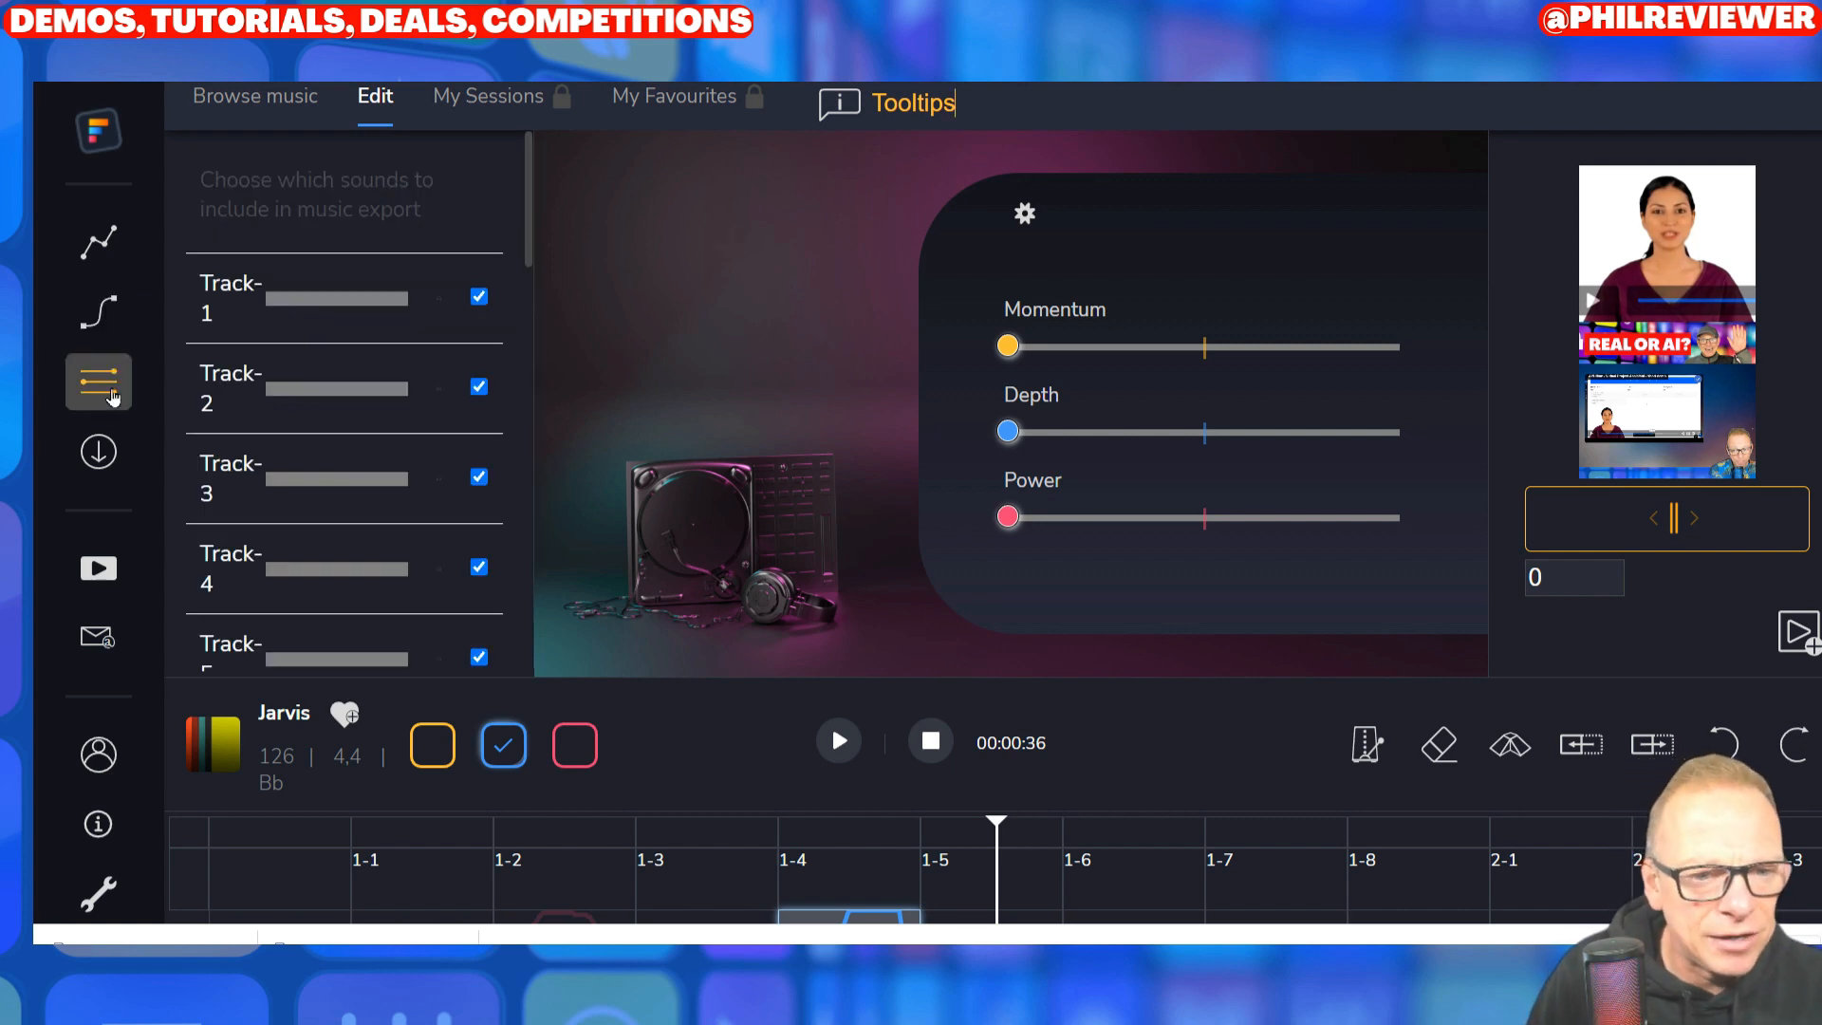
left_click(100, 308)
left_click(99, 244)
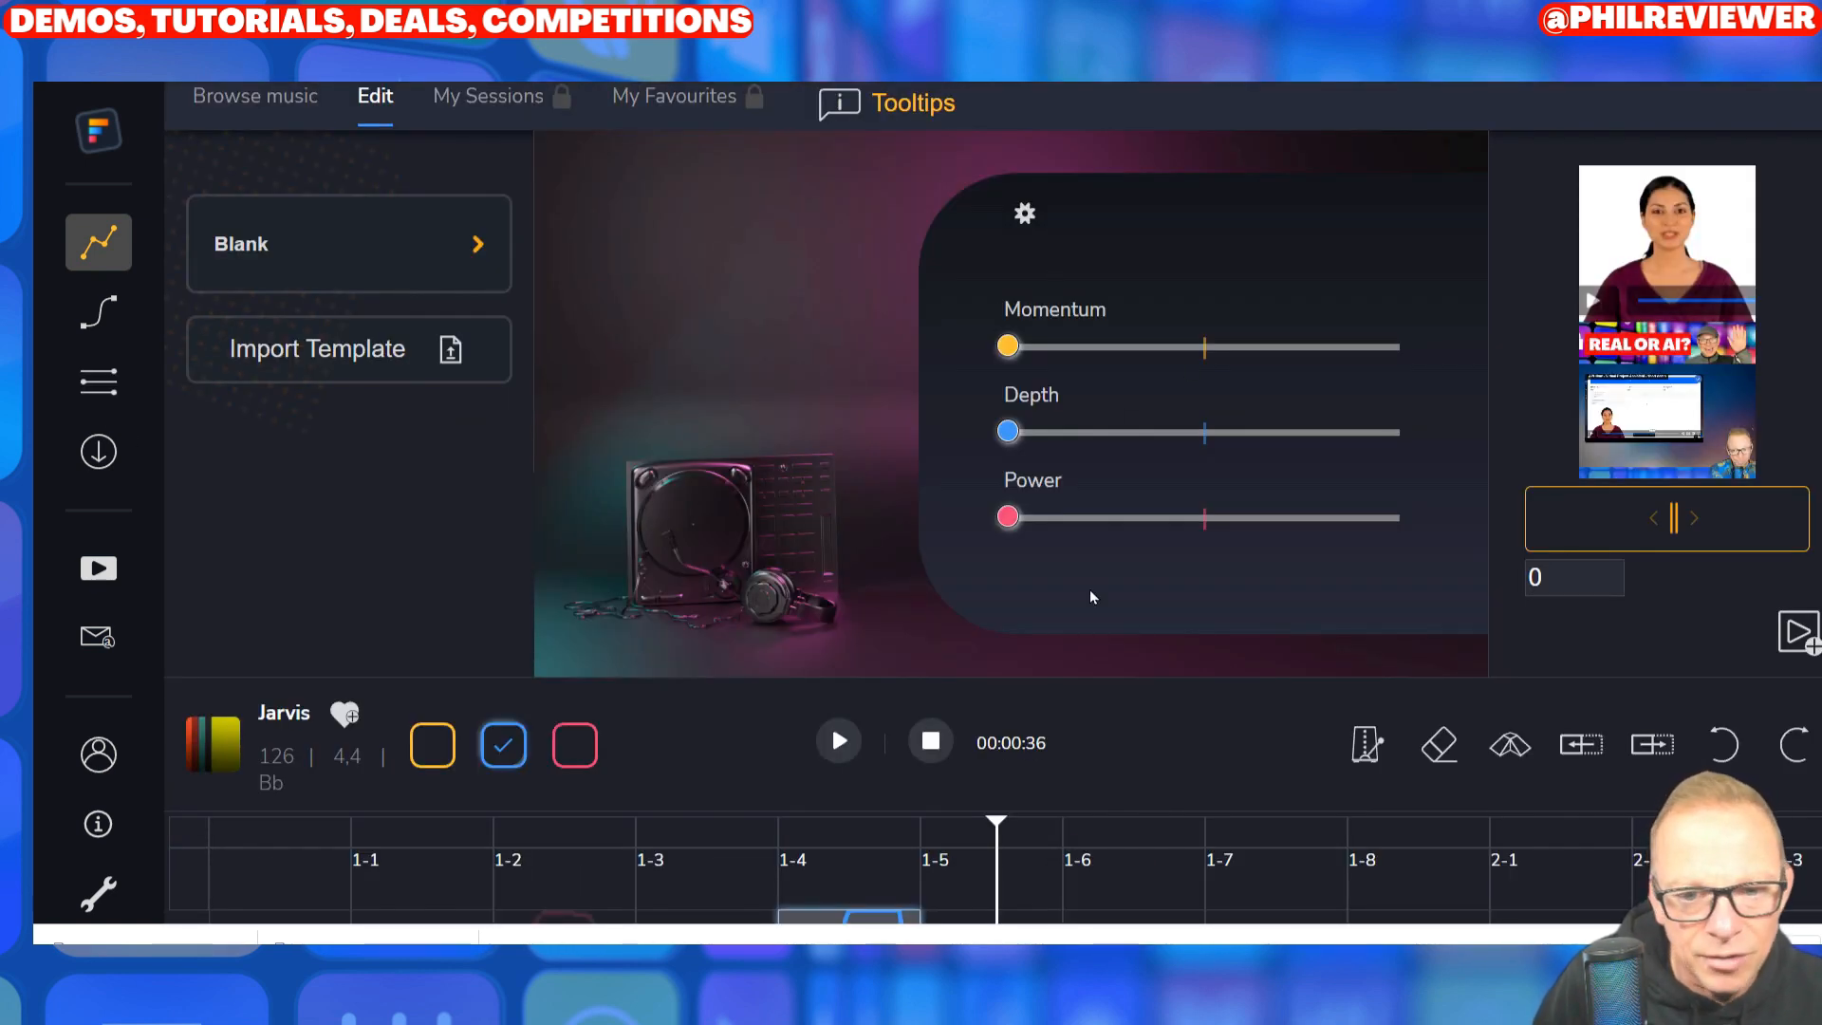
Step: Save the changes made to the Jarvis track and open its export options
scroll(319, 560, "down", 5)
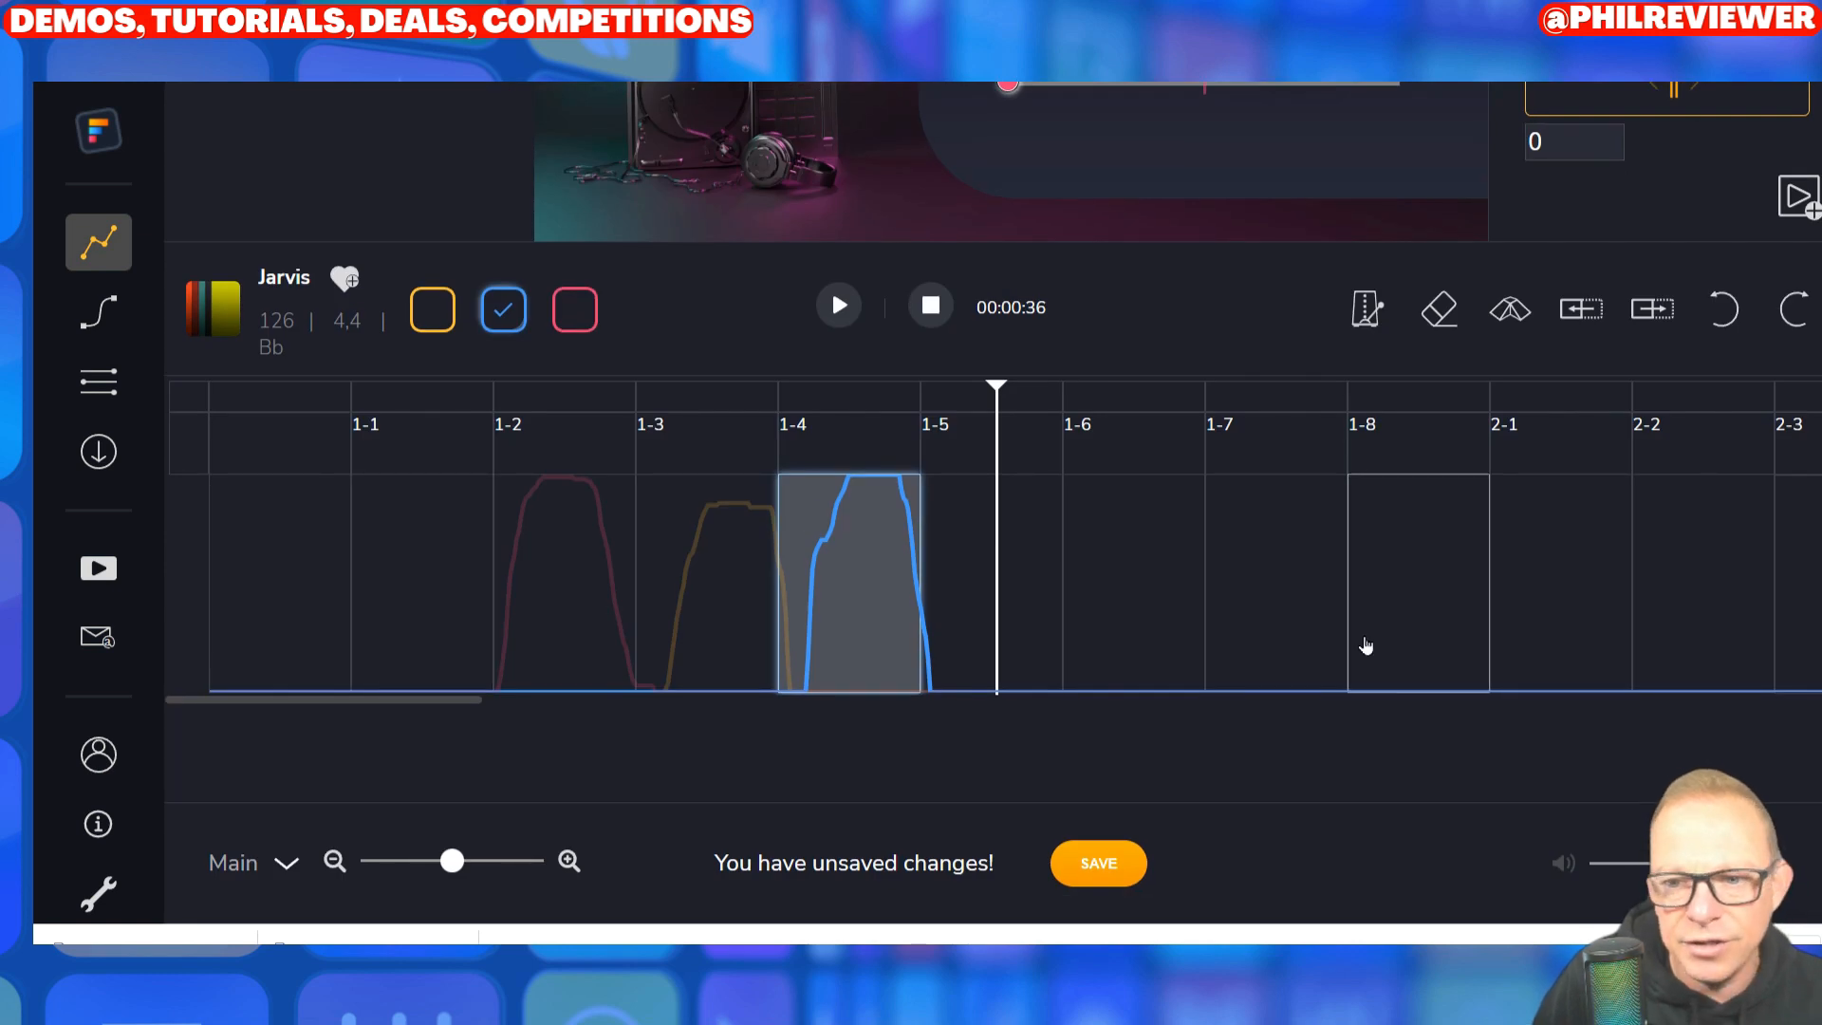
scroll(1223, 641, "up", 3)
scroll(1223, 641, "down", 3)
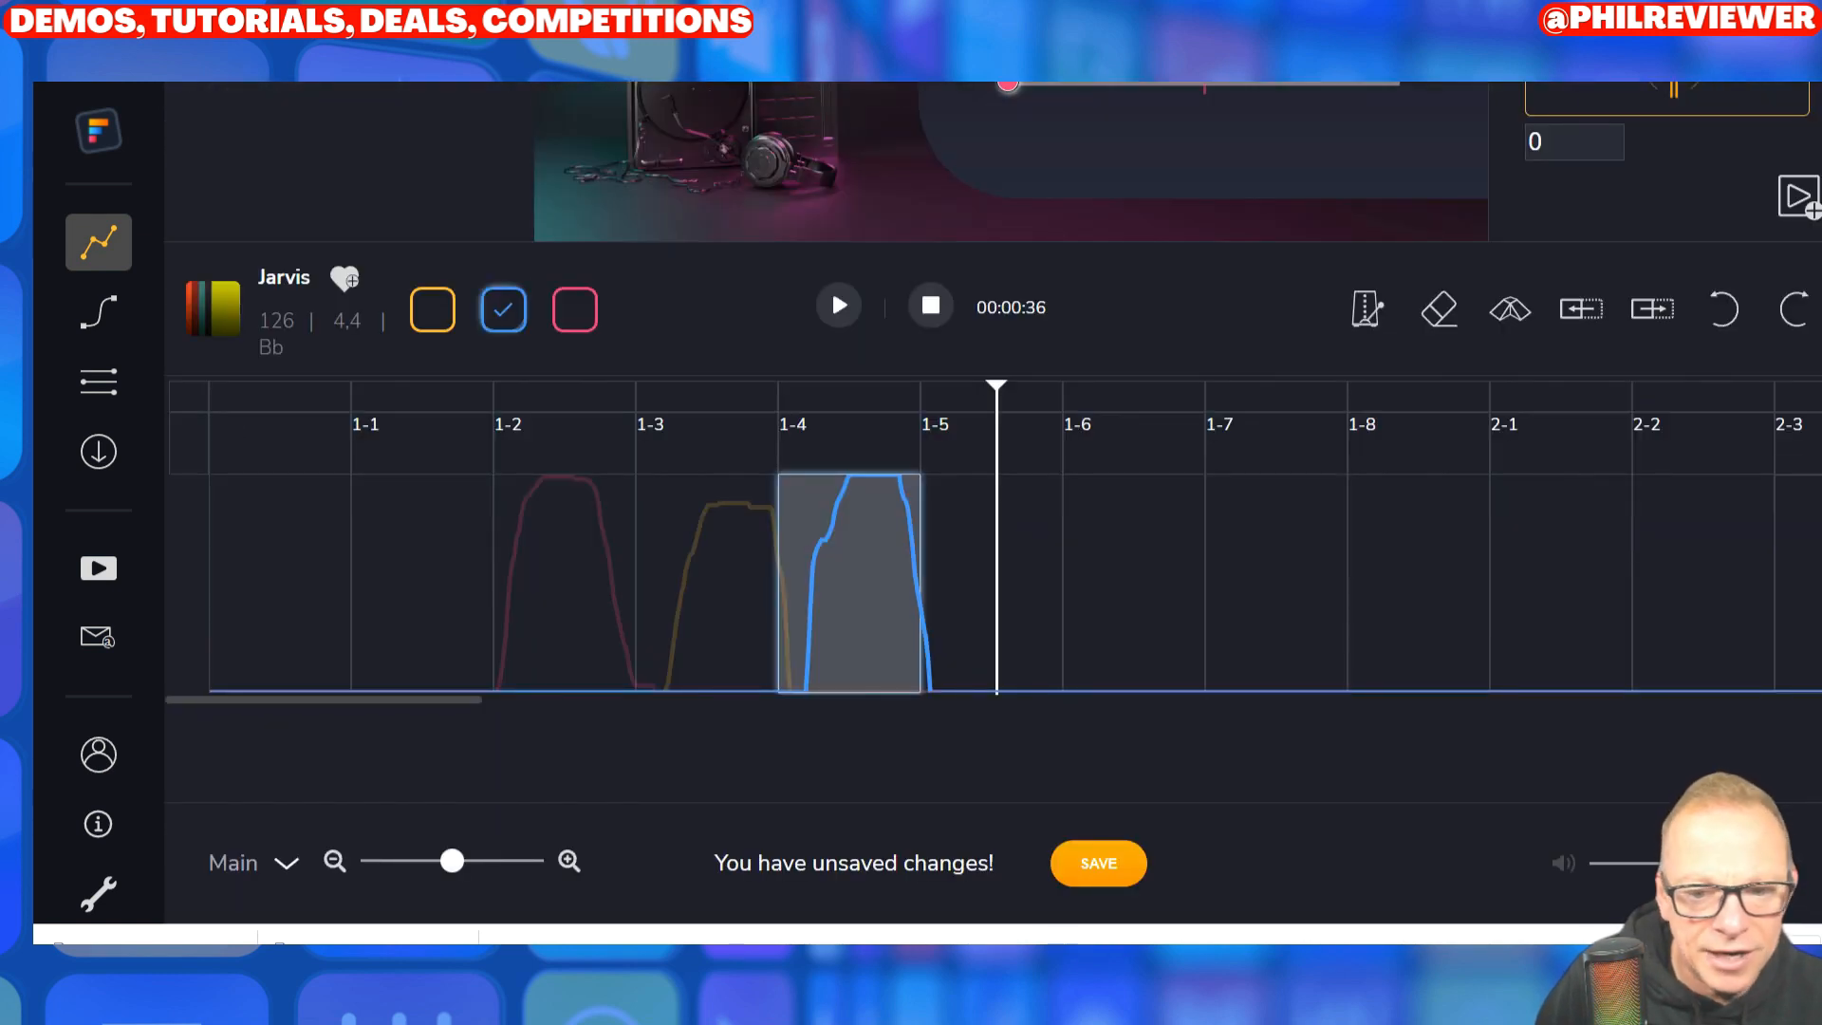
scroll(1249, 883, "up", 5)
scroll(1237, 883, "down", 5)
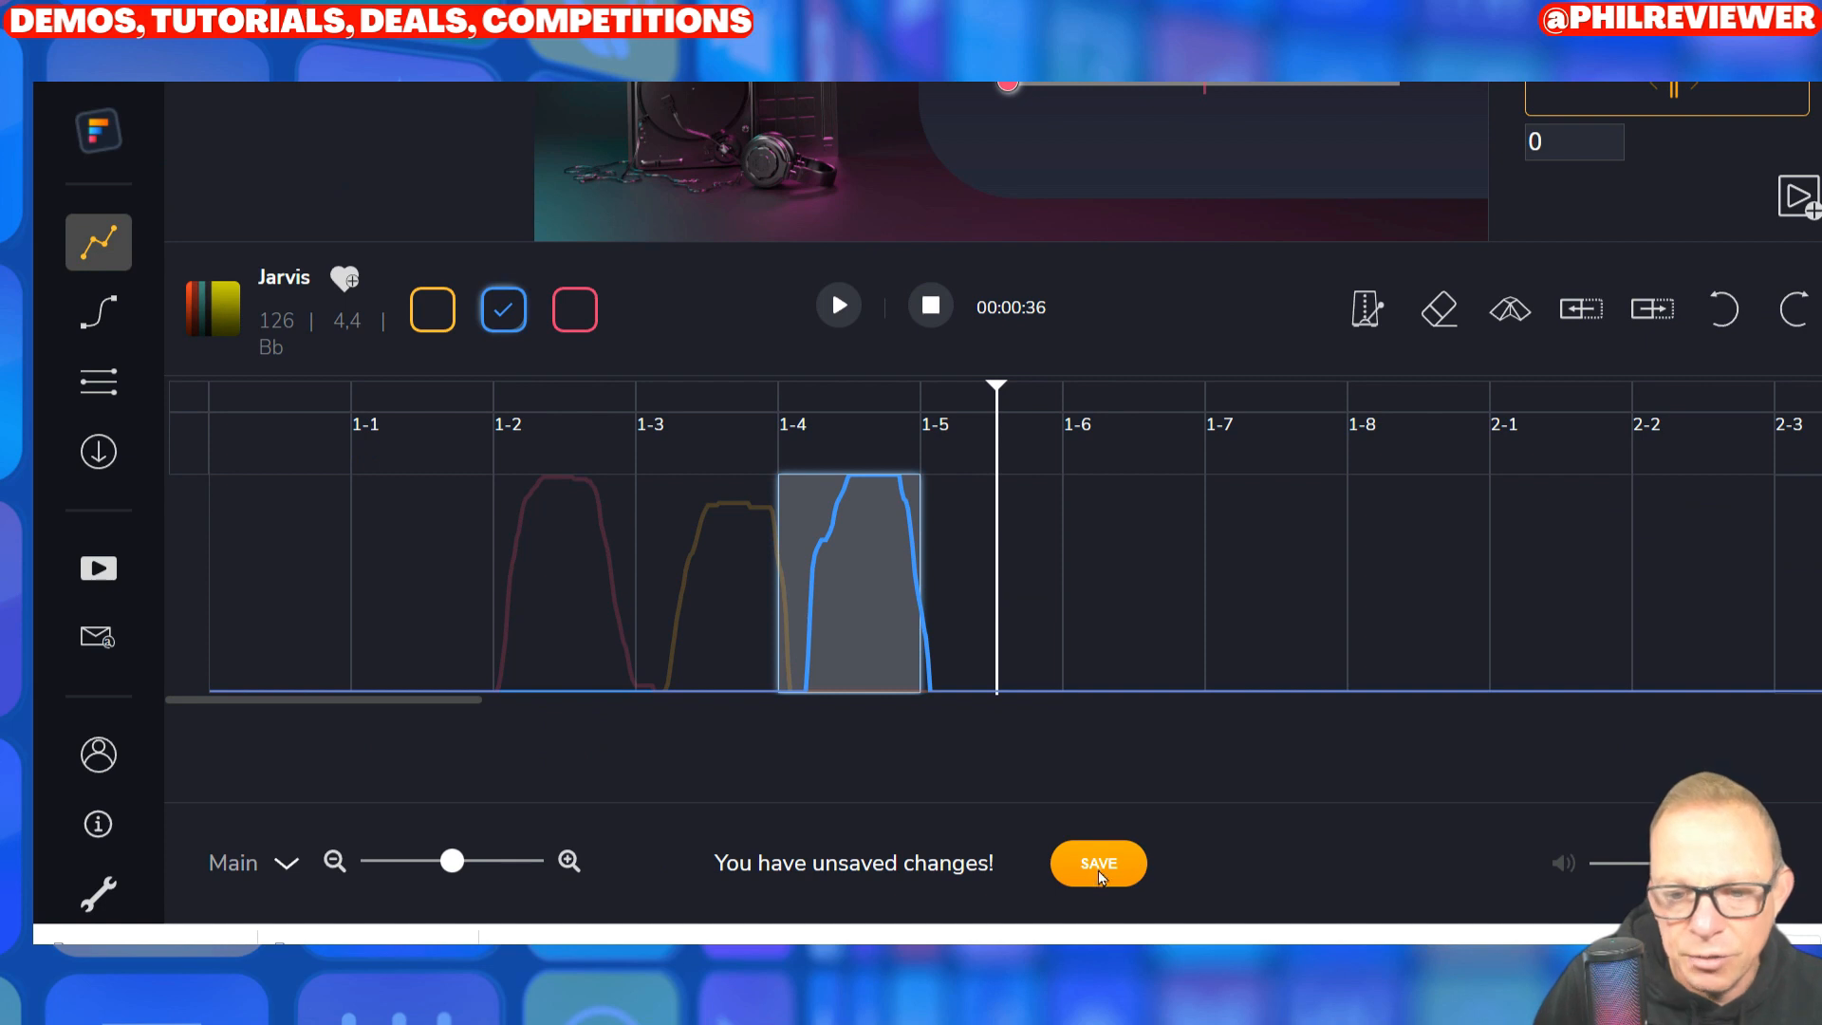
left_click(1100, 865)
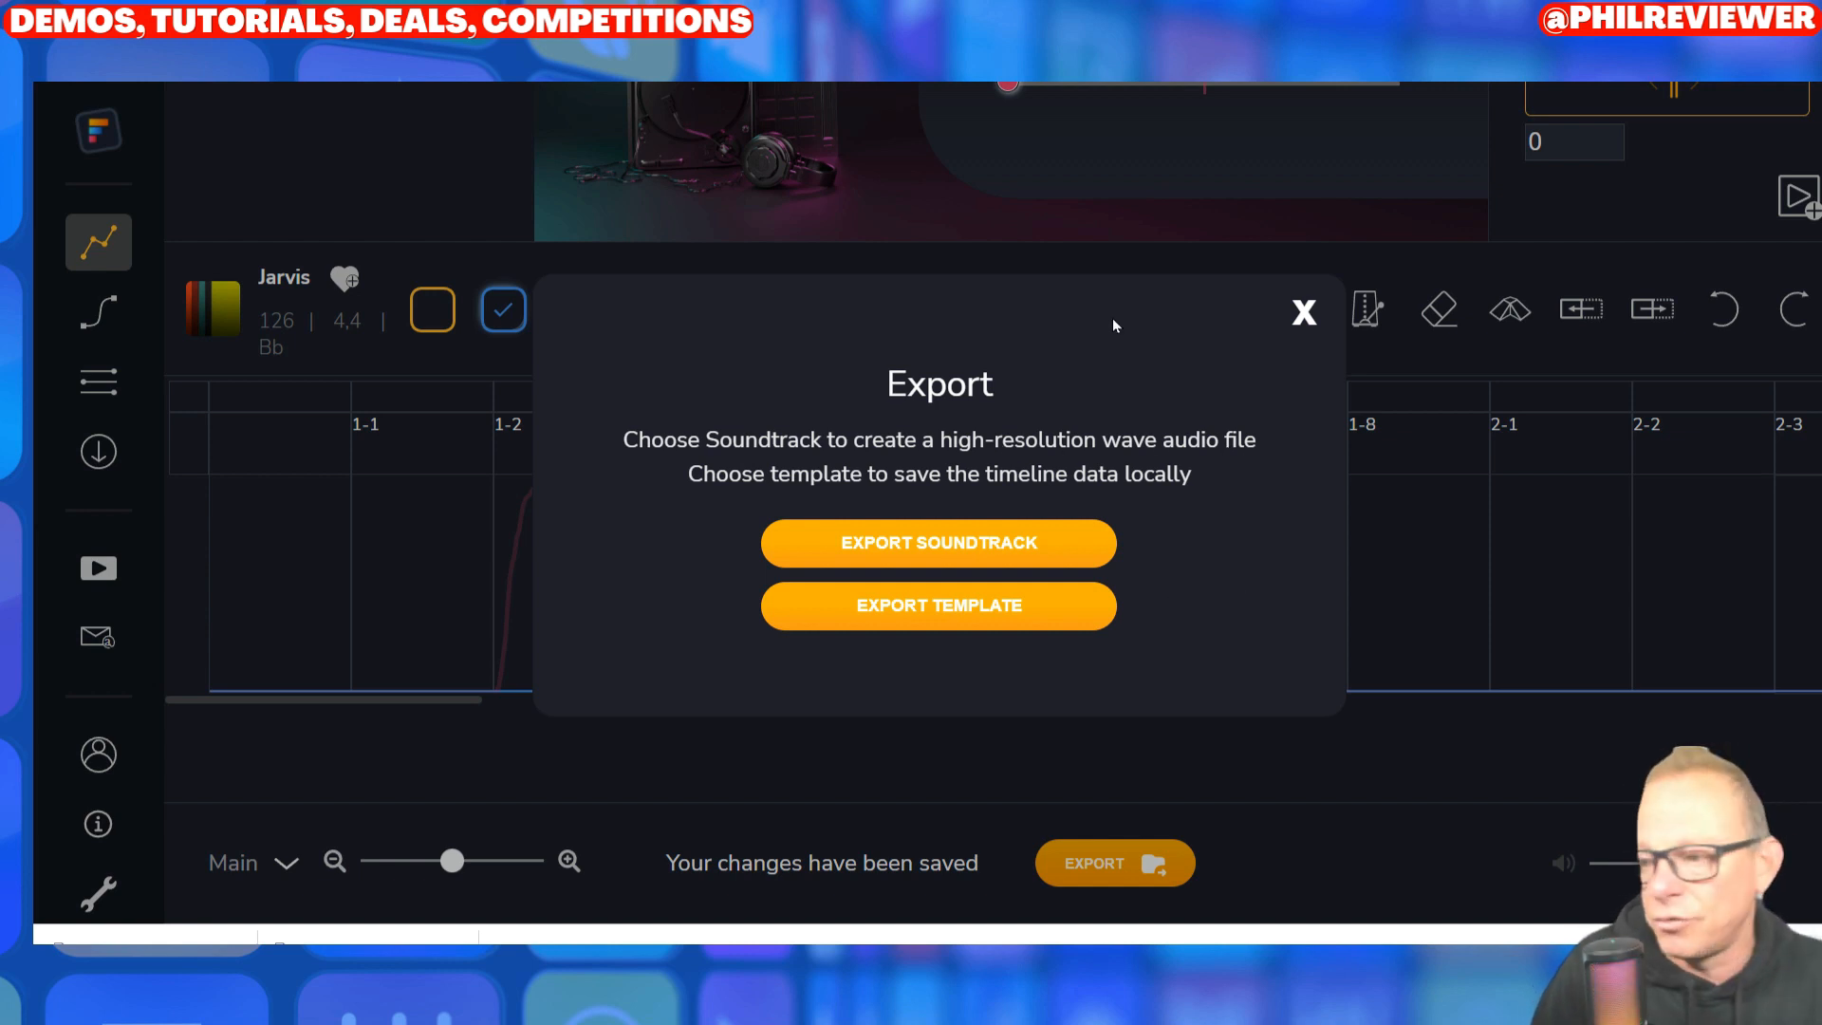
Step: Review the soundtrack and template export choices, and close the export options without exporting
scroll(1107, 274, "up", 5)
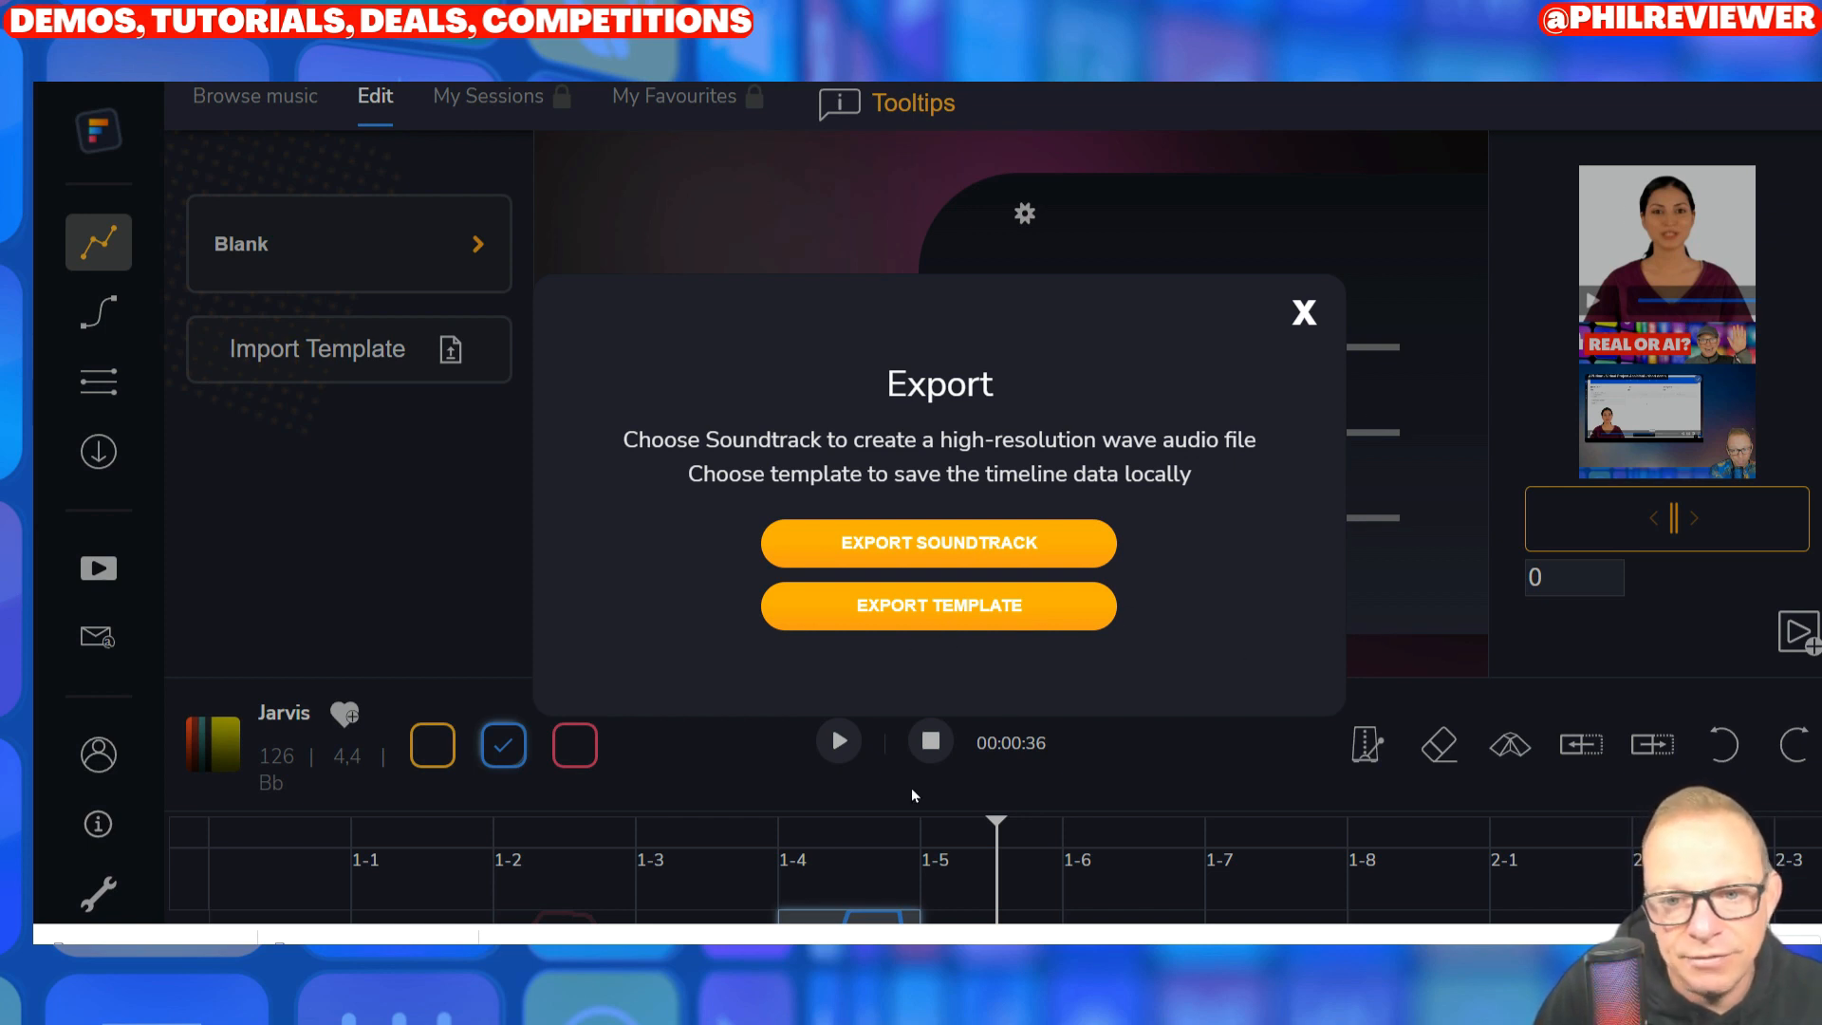
scroll(964, 778, "down", 5)
scroll(816, 786, "up", 5)
scroll(574, 688, "down", 5)
scroll(659, 716, "up", 5)
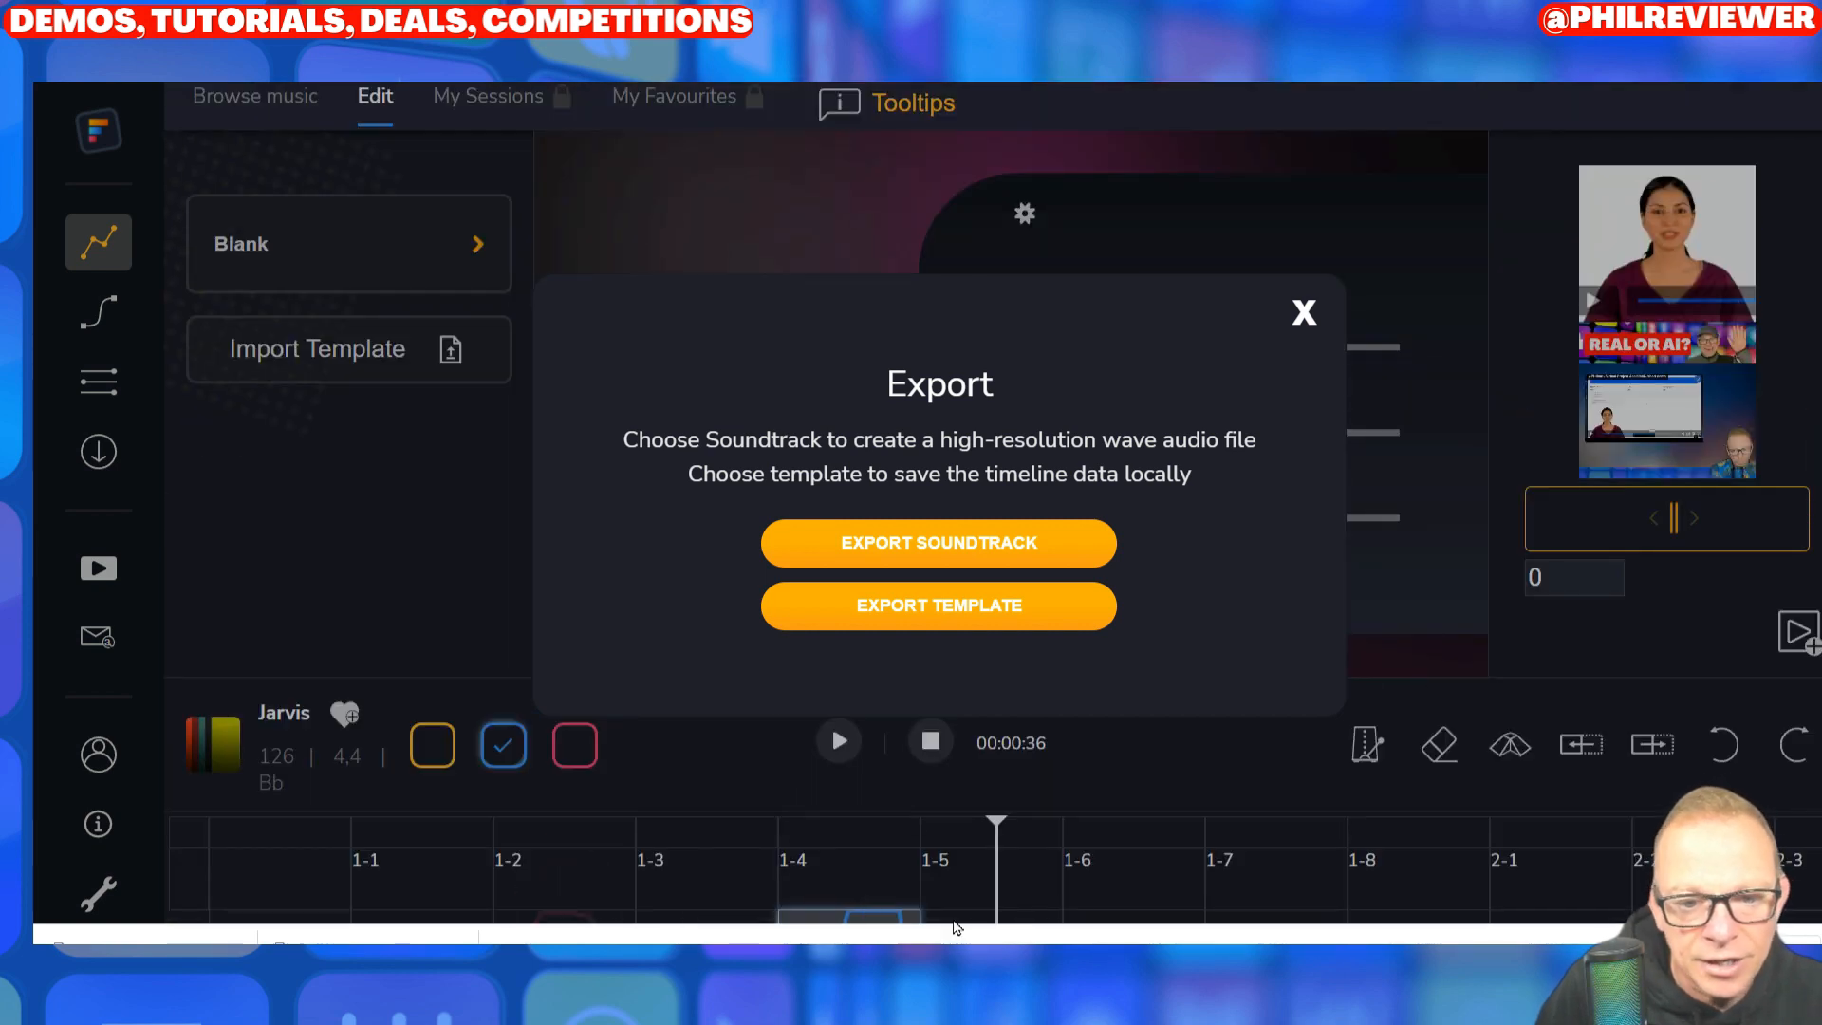
left_click(1308, 321)
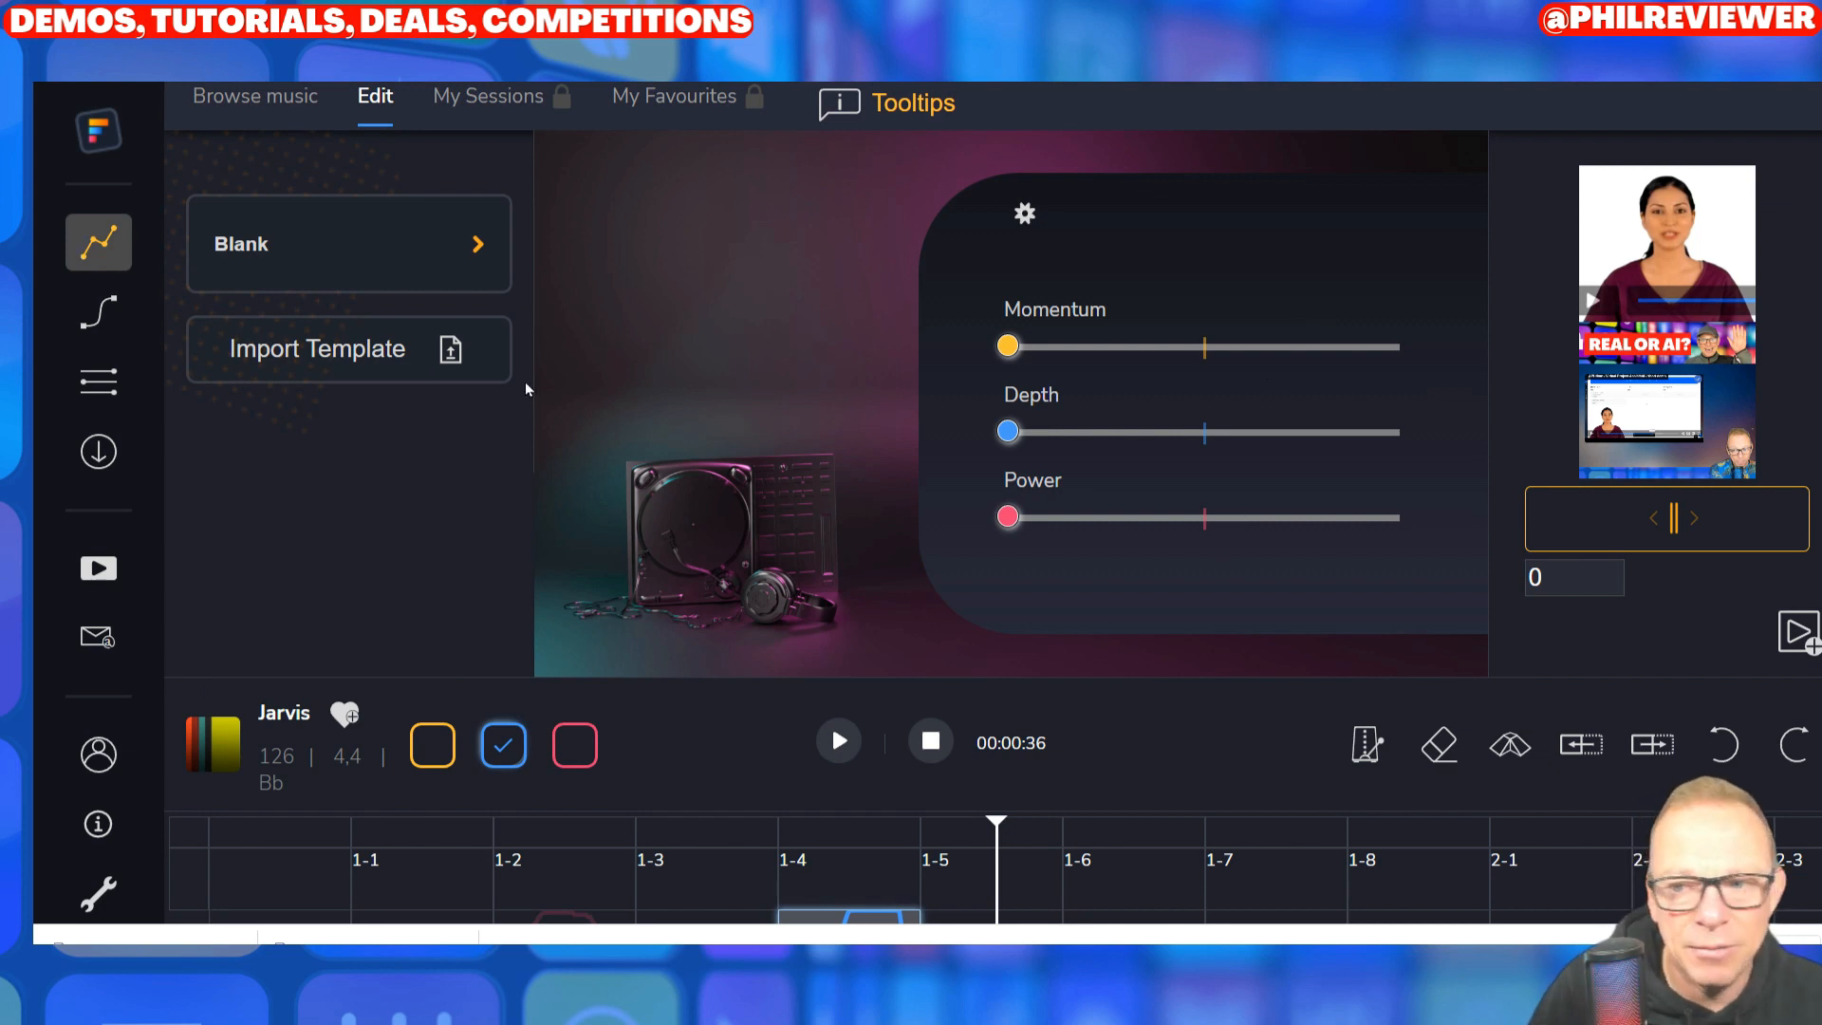